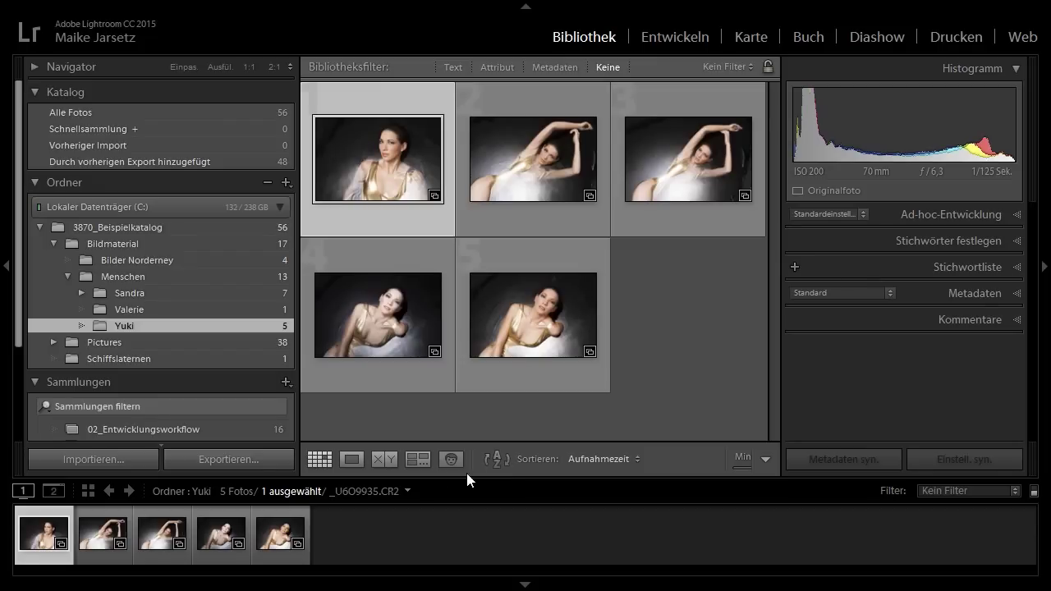
Open the Fotos hinzufügen import screen, which lists the suggested photo sources
{"action": "left_click", "coordinate": [134, 460]}
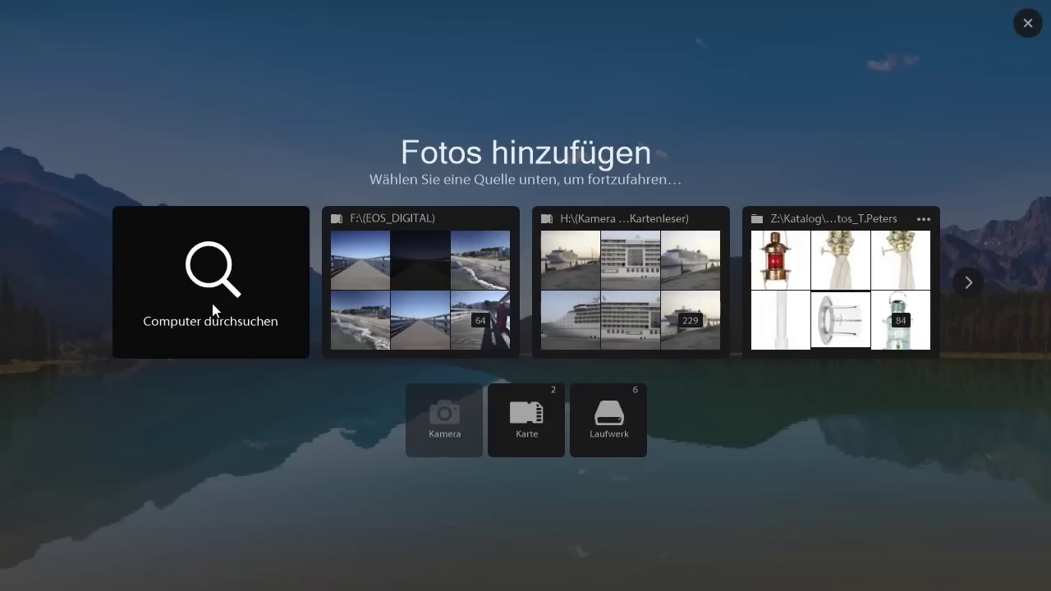
{"action": "left_click", "coordinate": [968, 281]}
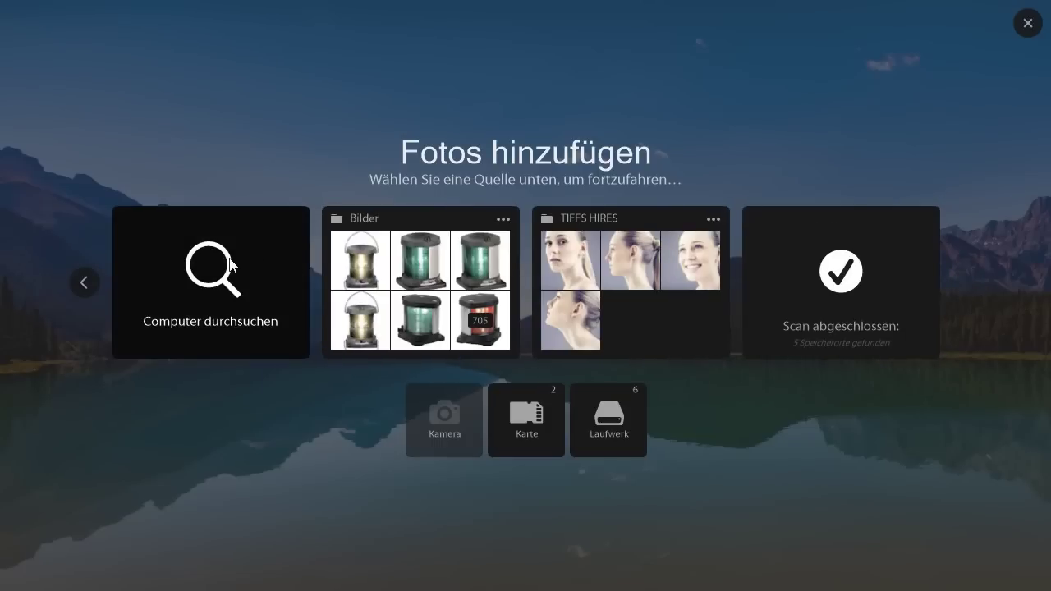
{"action": "left_click", "coordinate": [83, 282]}
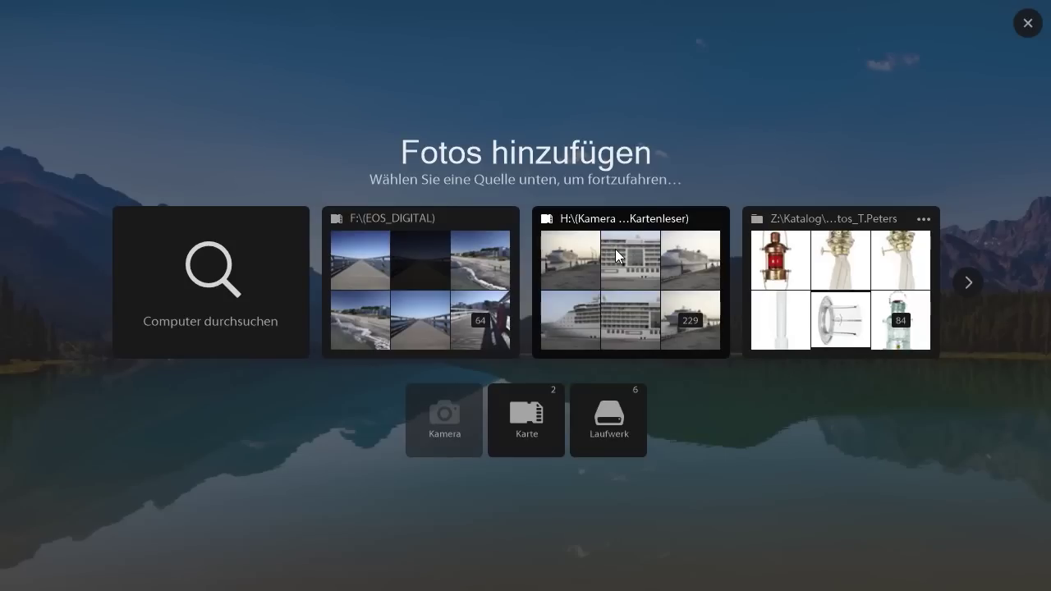
Mark the Bilder folder as a favourite source, then open the Z: card's options
{"action": "left_click", "coordinate": [924, 220]}
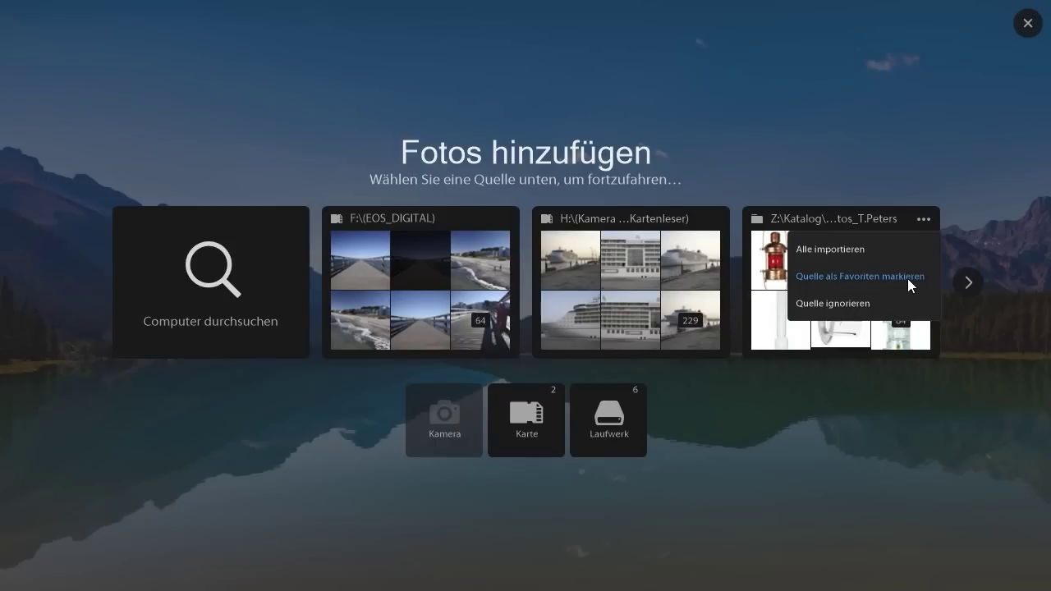
{"action": "left_click", "coordinate": [952, 185]}
{"action": "left_click", "coordinate": [967, 284]}
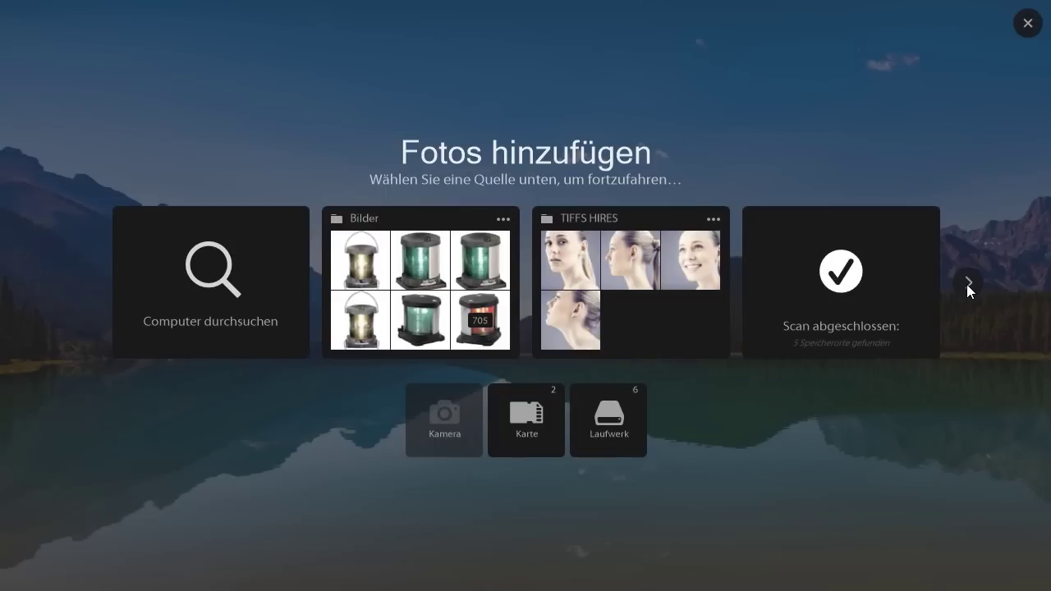
{"action": "left_click", "coordinate": [503, 220]}
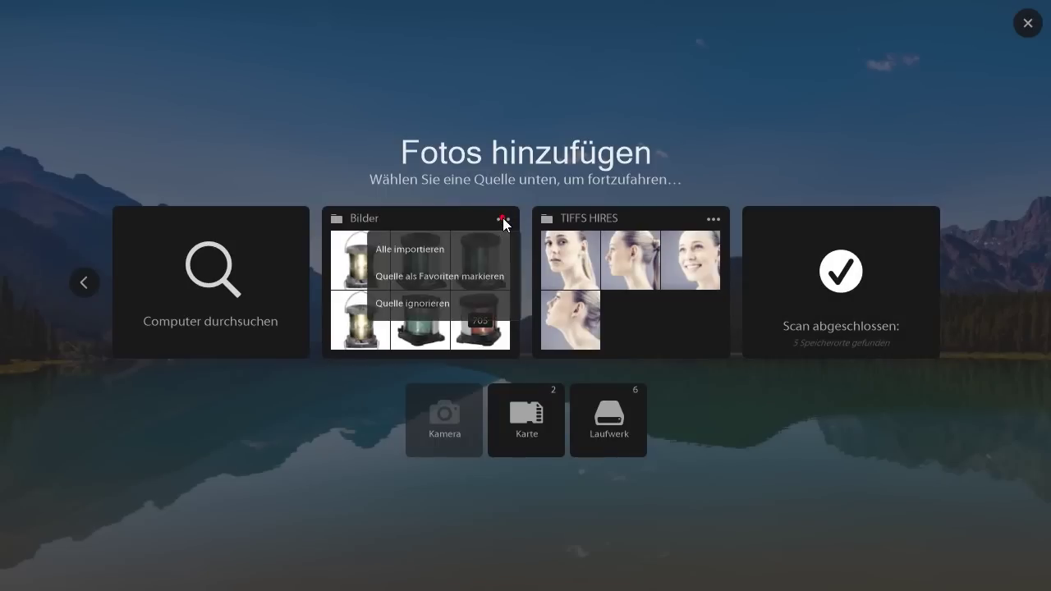
{"action": "left_click", "coordinate": [492, 279]}
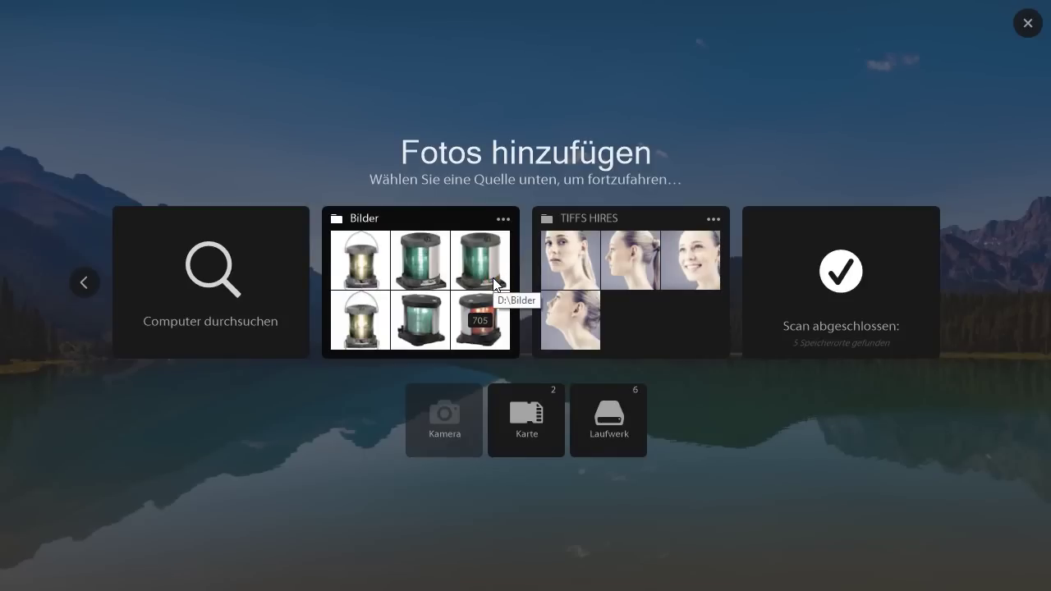
{"action": "left_click", "coordinate": [87, 283]}
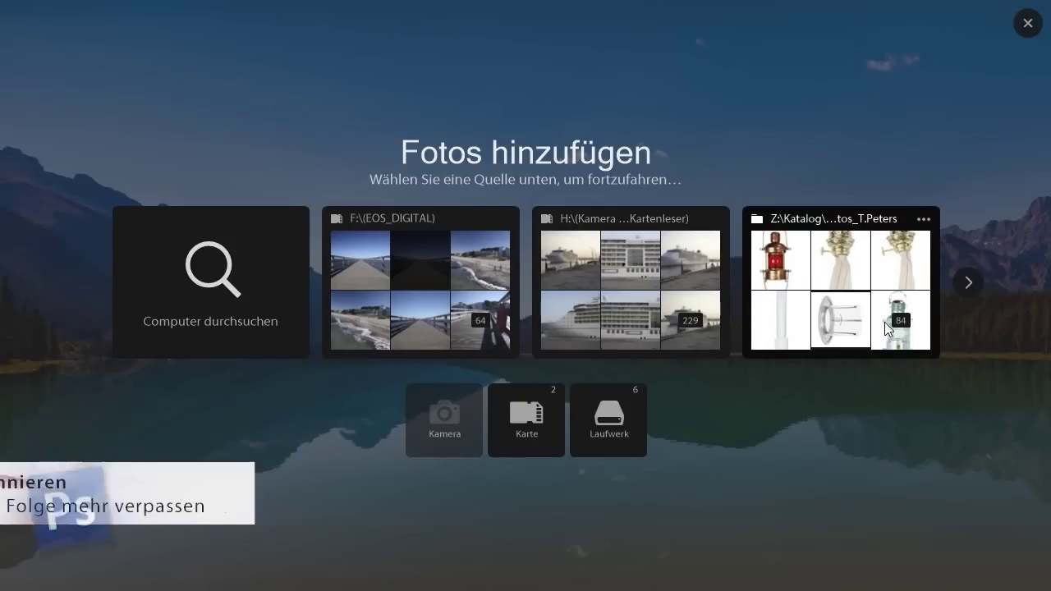
{"action": "left_click", "coordinate": [923, 219]}
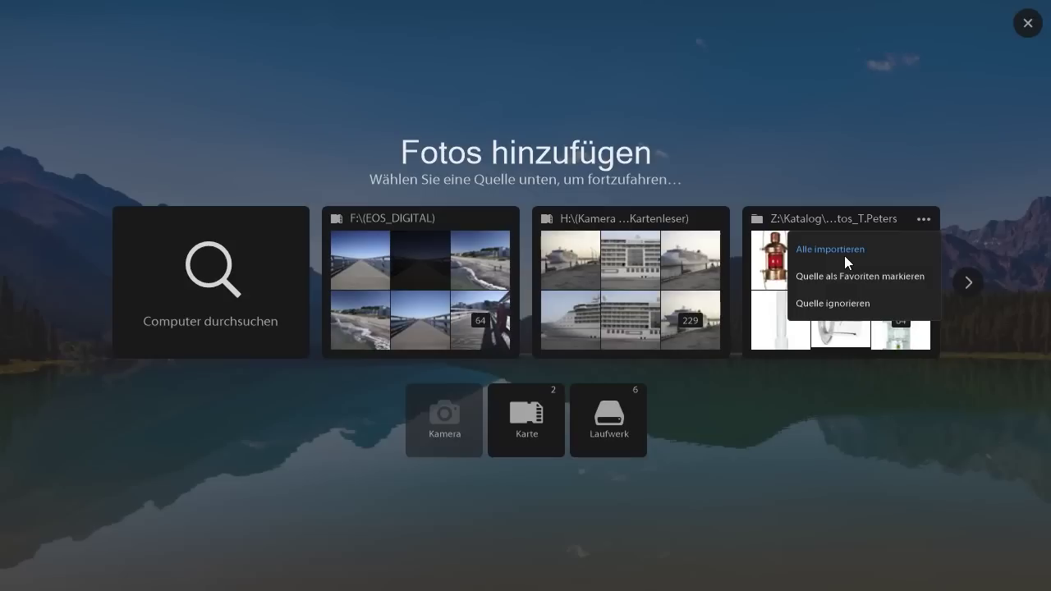
Ignore the Z: catalogue source and choose the F:\(EOS_DIGITAL) card as import source
{"action": "left_click", "coordinate": [851, 303]}
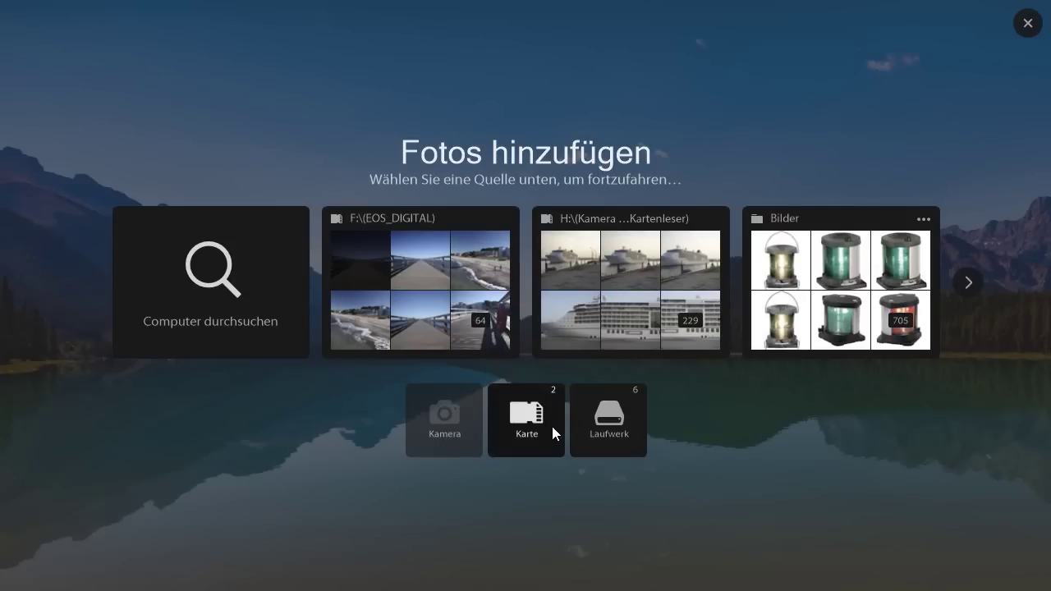
{"action": "left_click", "coordinate": [552, 426]}
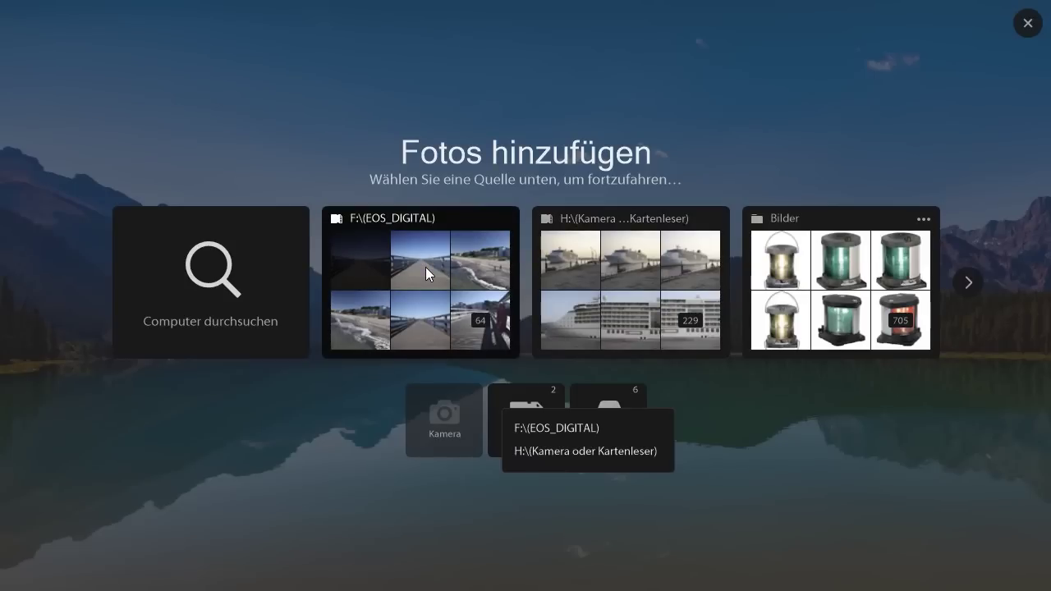
{"action": "left_click", "coordinate": [425, 267]}
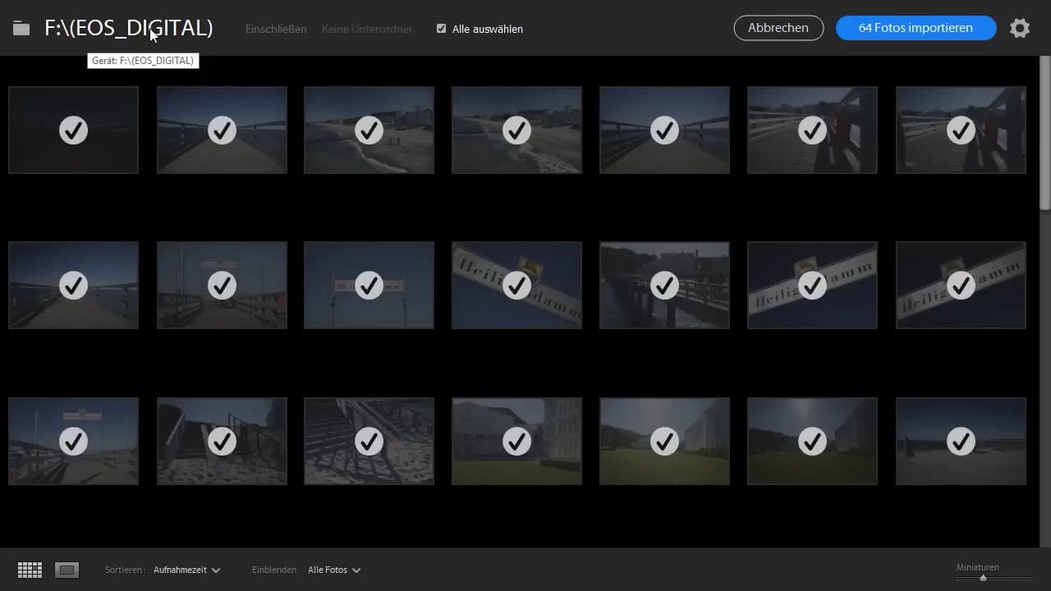
Show the sources panel beside the 64 photos on F:\(EOS_DIGITAL)
{"action": "left_click", "coordinate": [22, 29]}
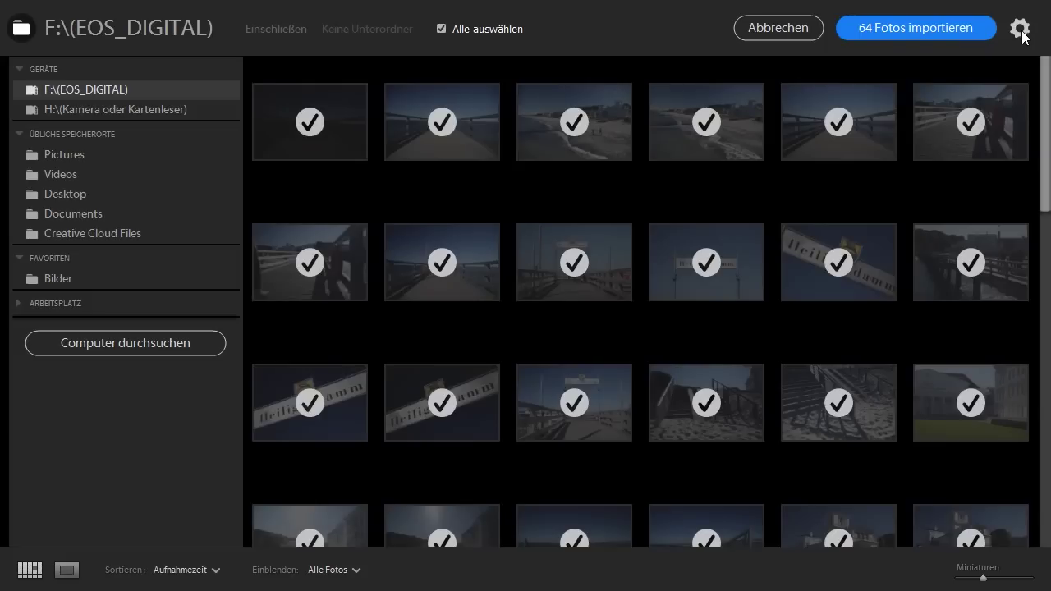
Open the gear-icon import settings panel for destination, keywords and metadata
{"action": "left_click", "coordinate": [1020, 30]}
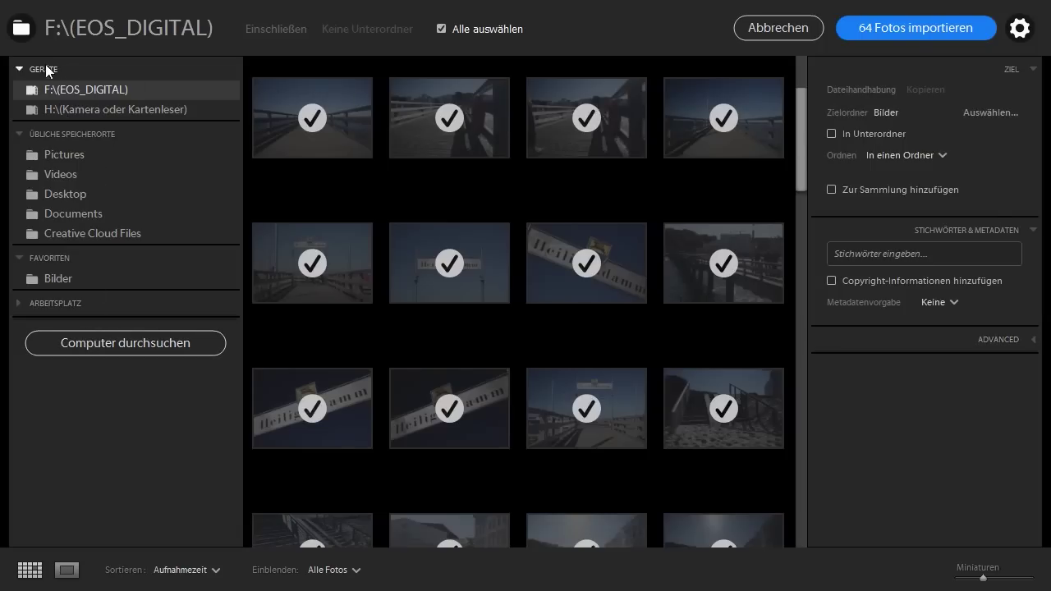
Load the favourite Bilder folder under Arbeitsplatz as the import source
{"action": "left_click", "coordinate": [18, 303]}
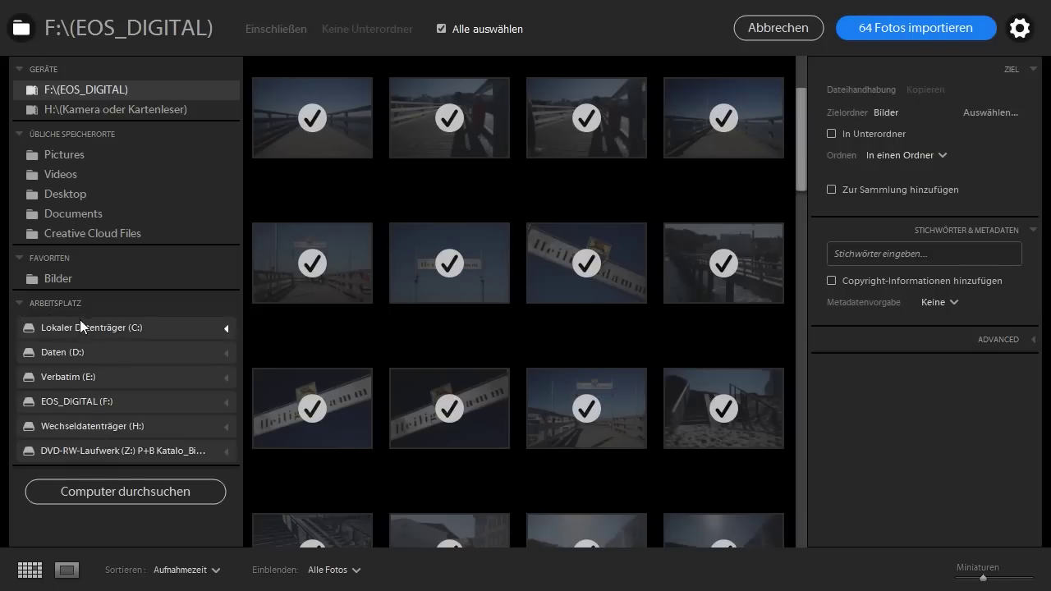
{"action": "left_click", "coordinate": [130, 495]}
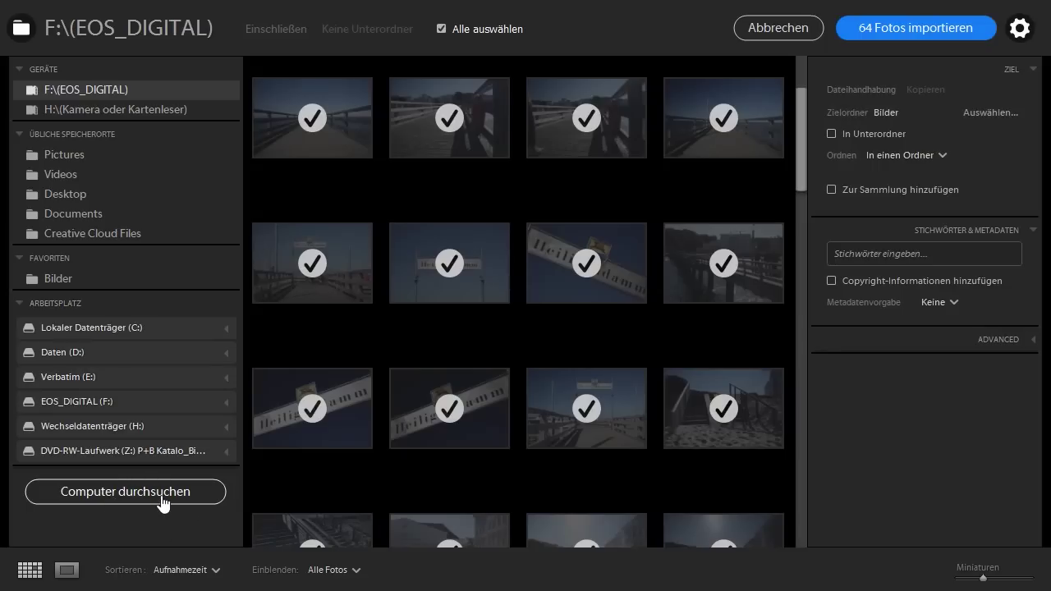
{"action": "left_click", "coordinate": [67, 275]}
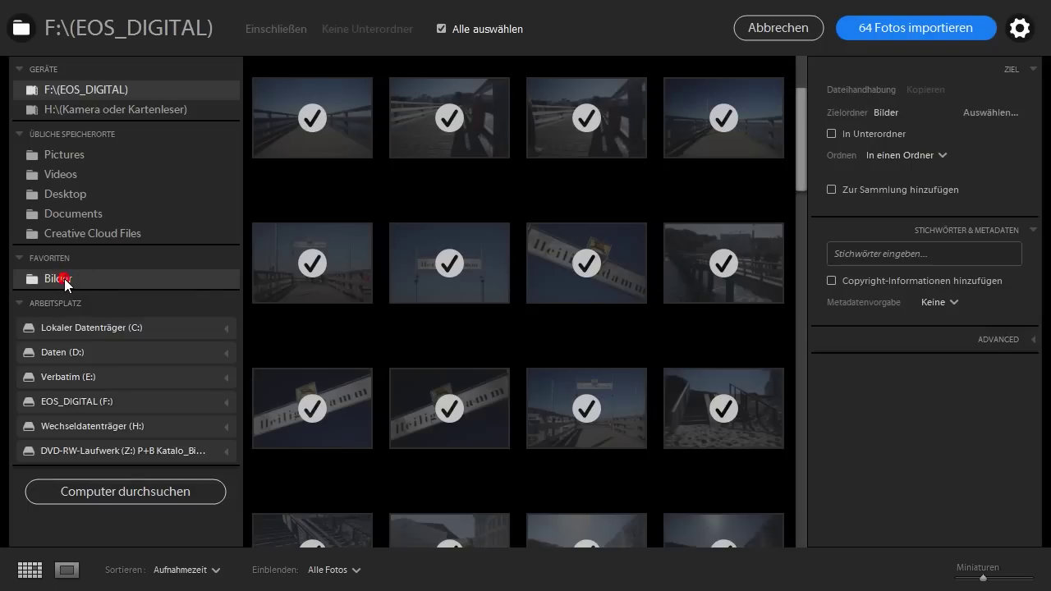
{"action": "left_click", "coordinate": [64, 278]}
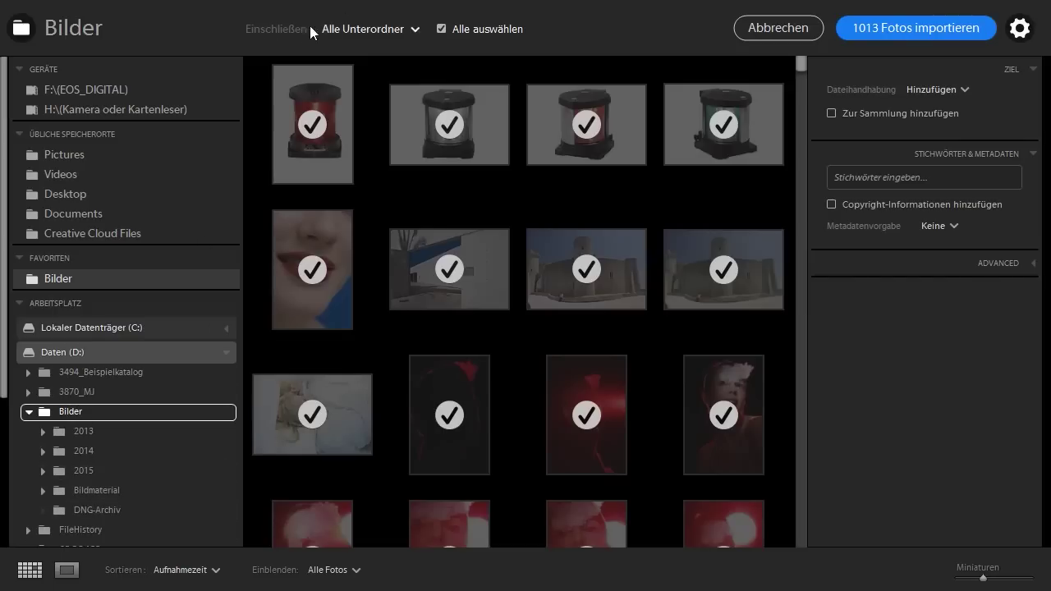
Try the Bilder subfolder inclusion options, then switch the source back to F:\(EOS_DIGITAL)
{"action": "left_click", "coordinate": [402, 29]}
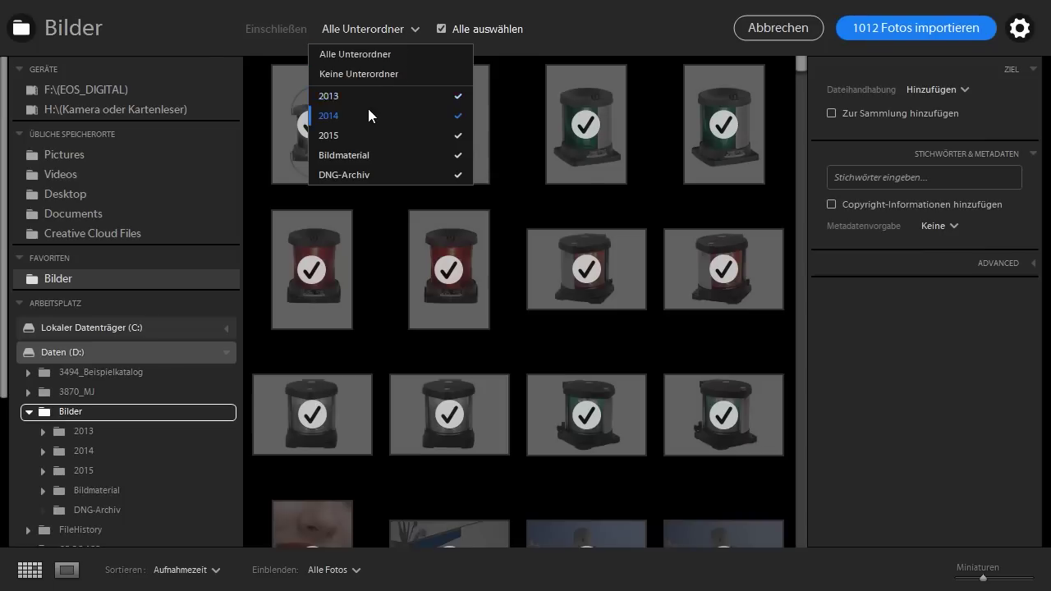
{"action": "left_click", "coordinate": [373, 75]}
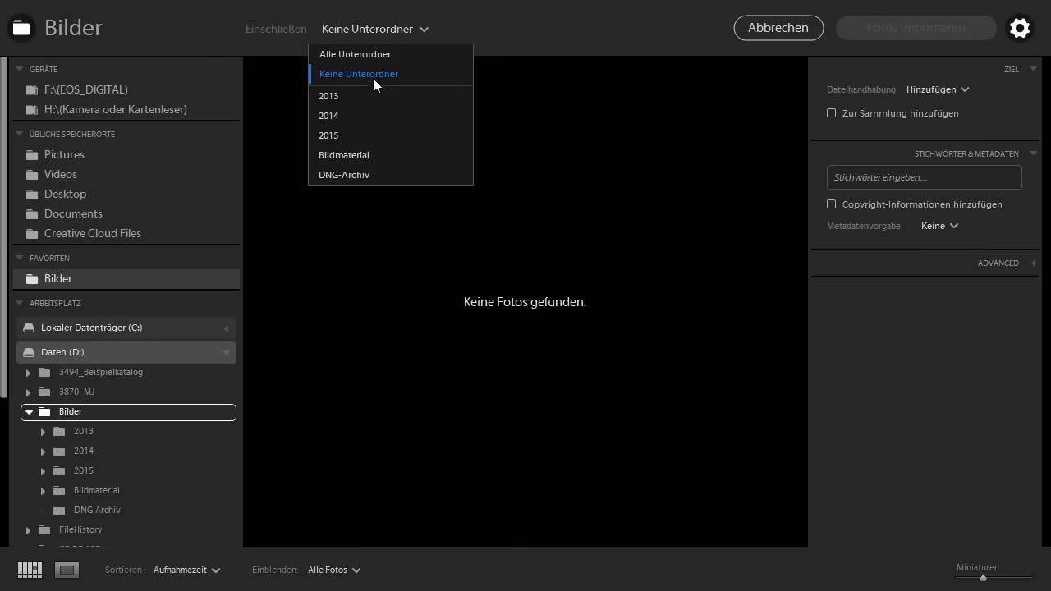
{"action": "left_click", "coordinate": [378, 155]}
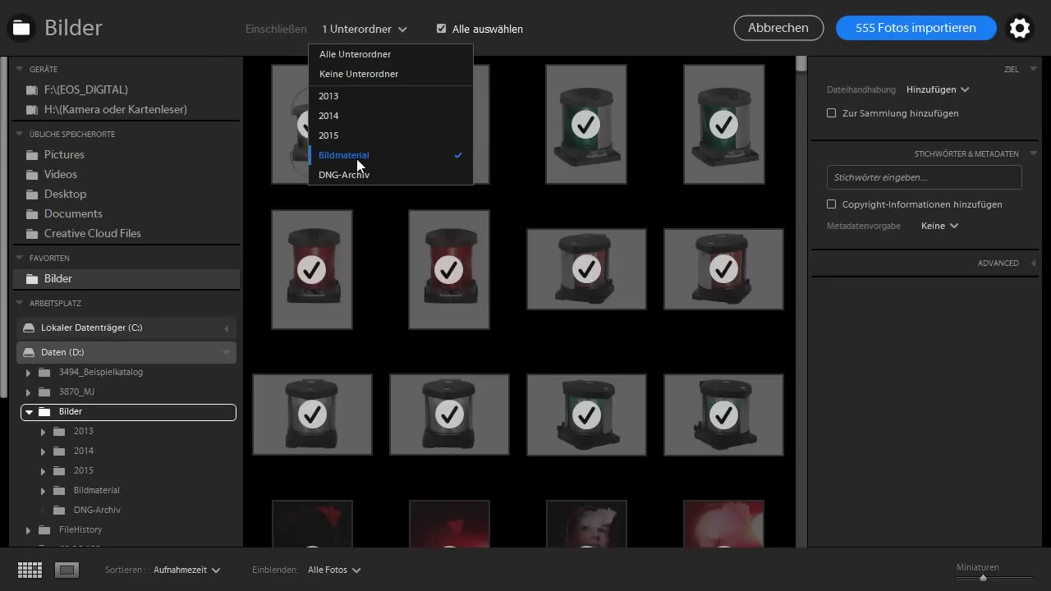
{"action": "left_click", "coordinate": [356, 156]}
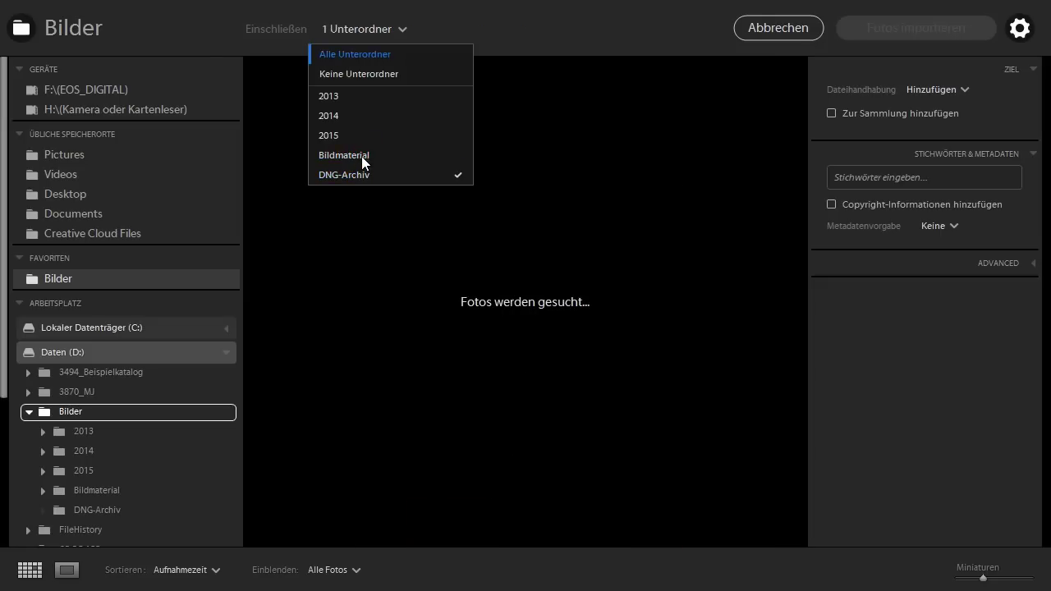
{"action": "left_click", "coordinate": [361, 155]}
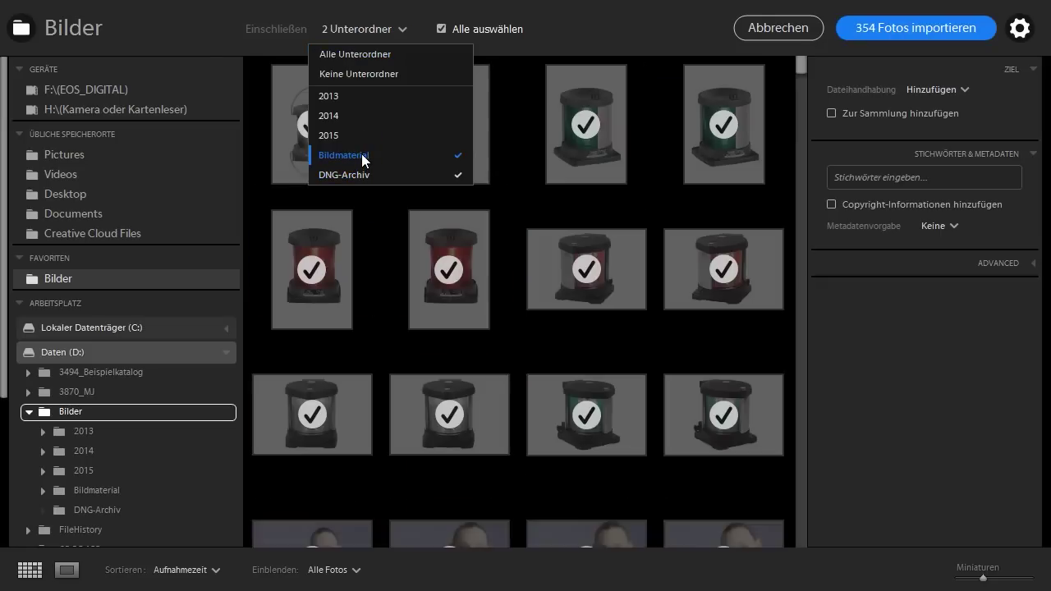
{"action": "left_click", "coordinate": [362, 156]}
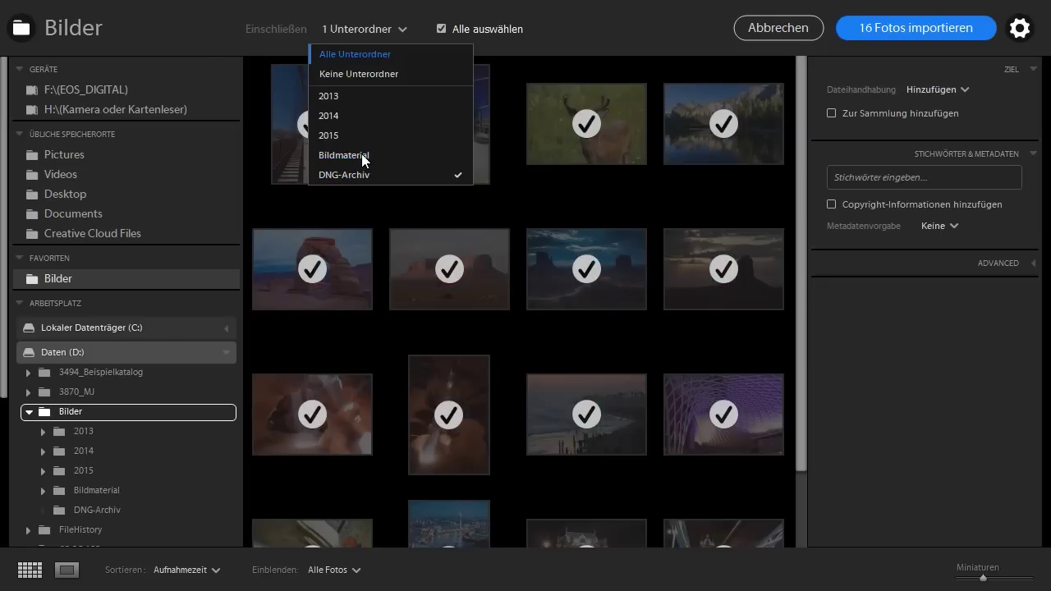
{"action": "left_click", "coordinate": [106, 88]}
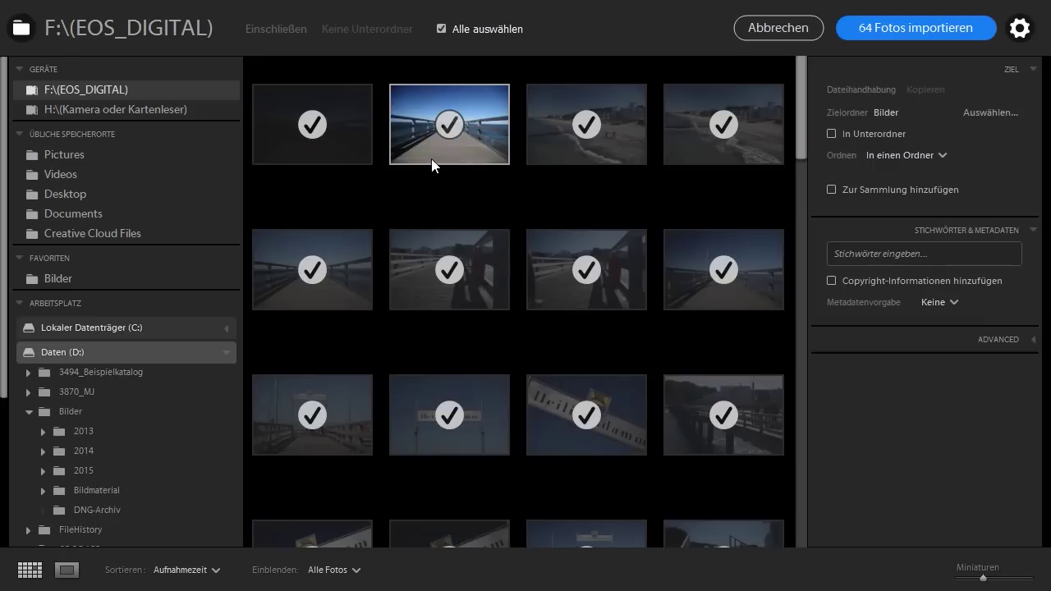
Uncheck all 64 card photos by toggling Alle auswählen off, on, and off again
{"action": "left_click", "coordinate": [441, 29]}
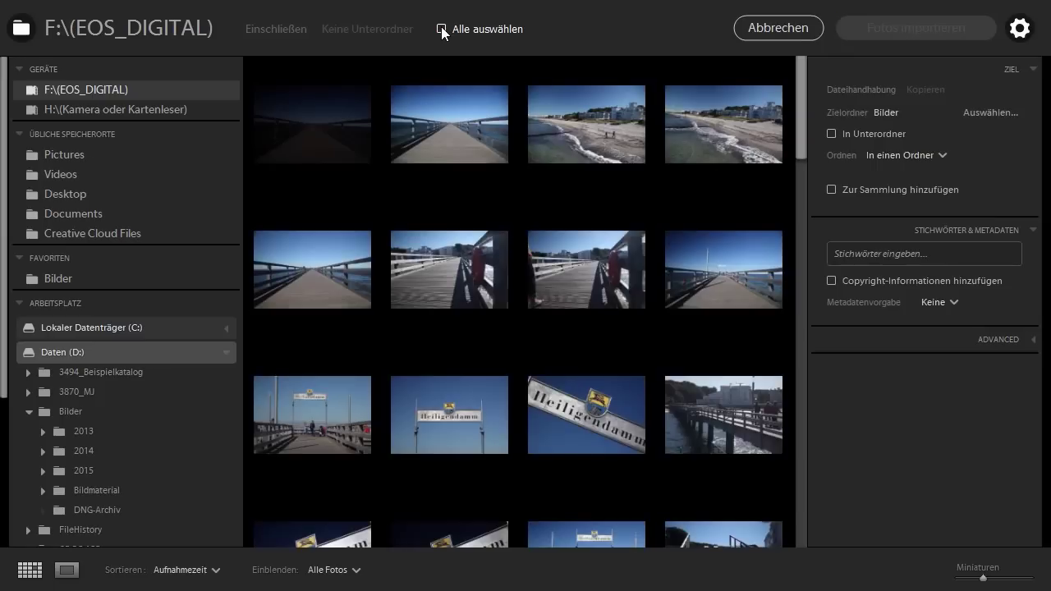
{"action": "left_click", "coordinate": [442, 29]}
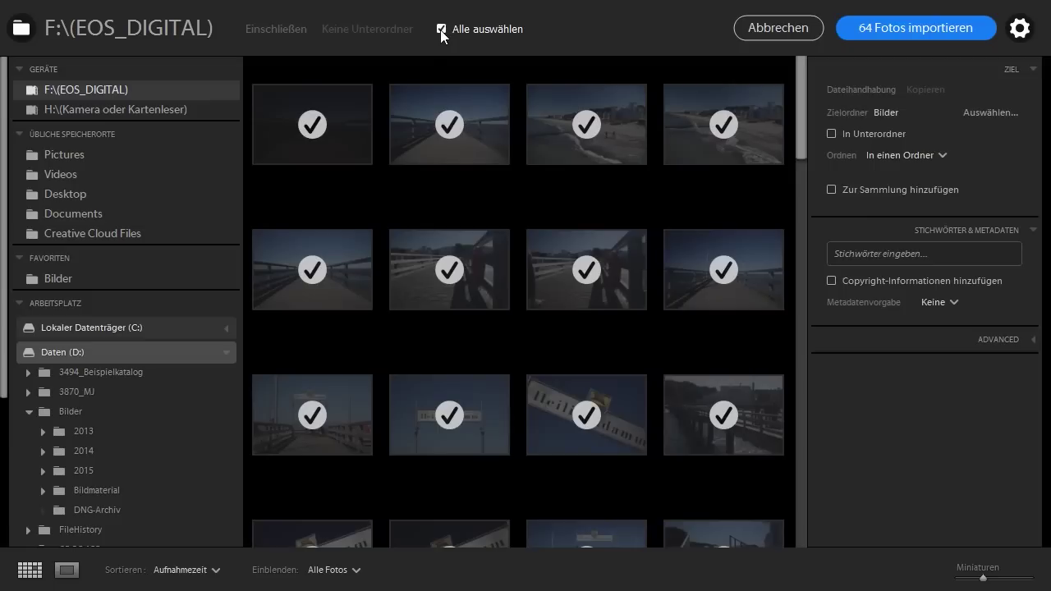
{"action": "left_click", "coordinate": [440, 29]}
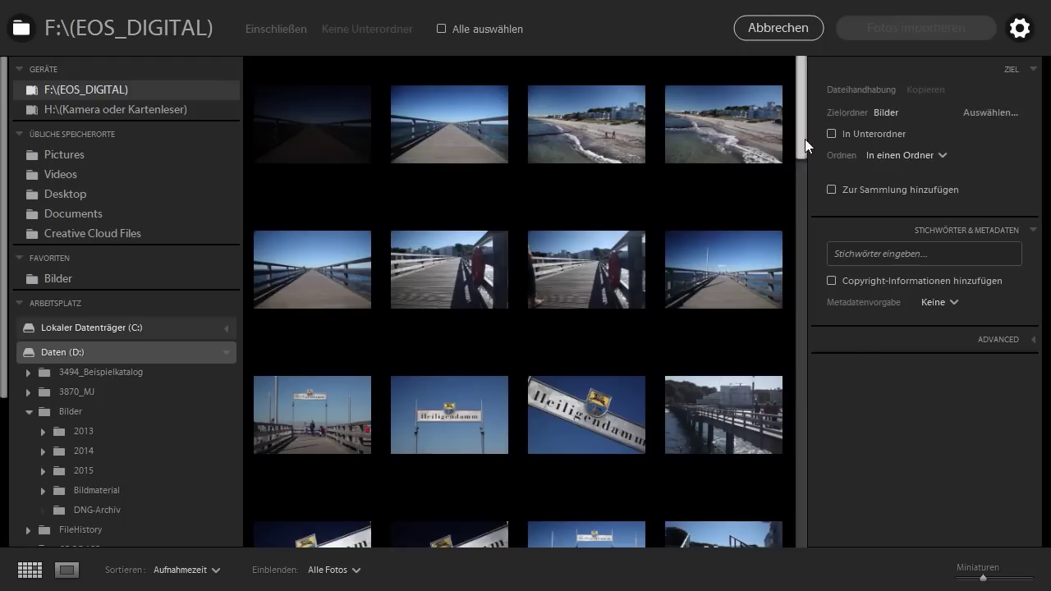
{"action": "left_click_drag", "start_coordinate": [797, 137], "coordinate": [798, 196]}
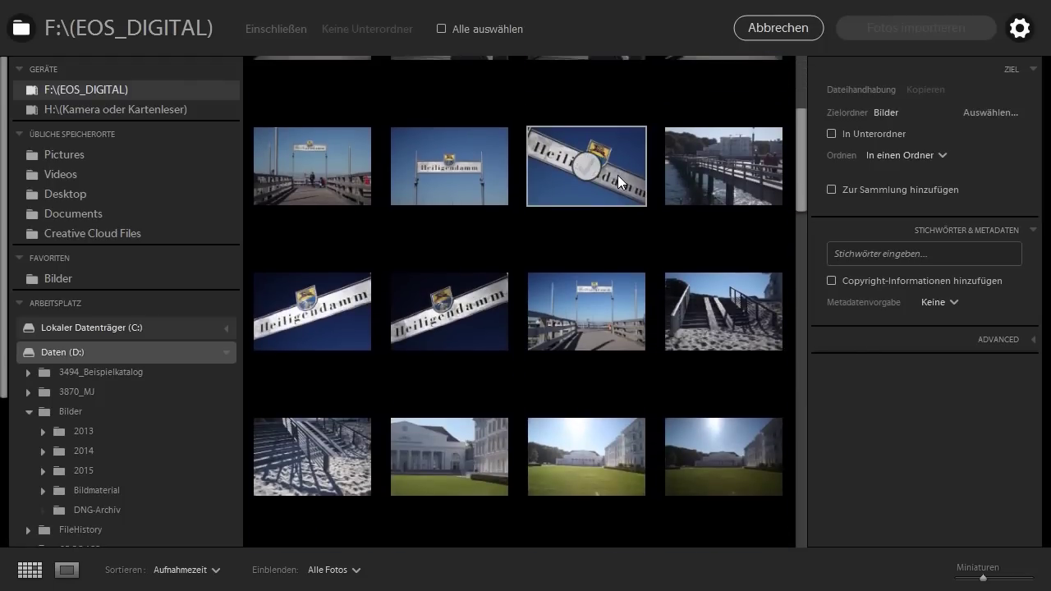
Check the tilted Heiligendamm sign thumbnail so one photo is queued for import
{"action": "left_click", "coordinate": [586, 167]}
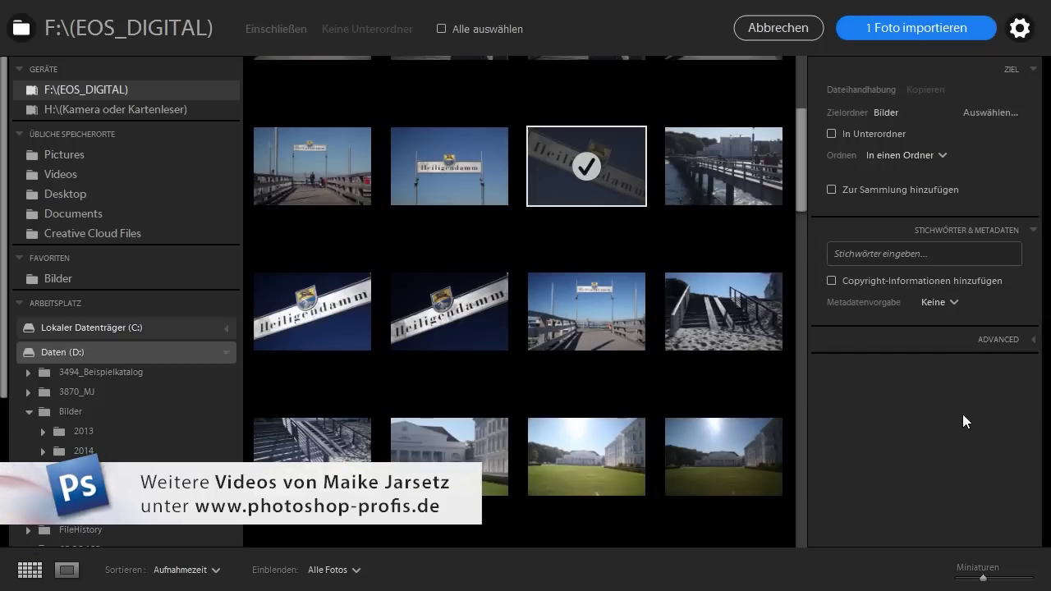
Scroll the import grid to the end of the card, reaching the last hedgehog photo
{"action": "left_click", "coordinate": [802, 189]}
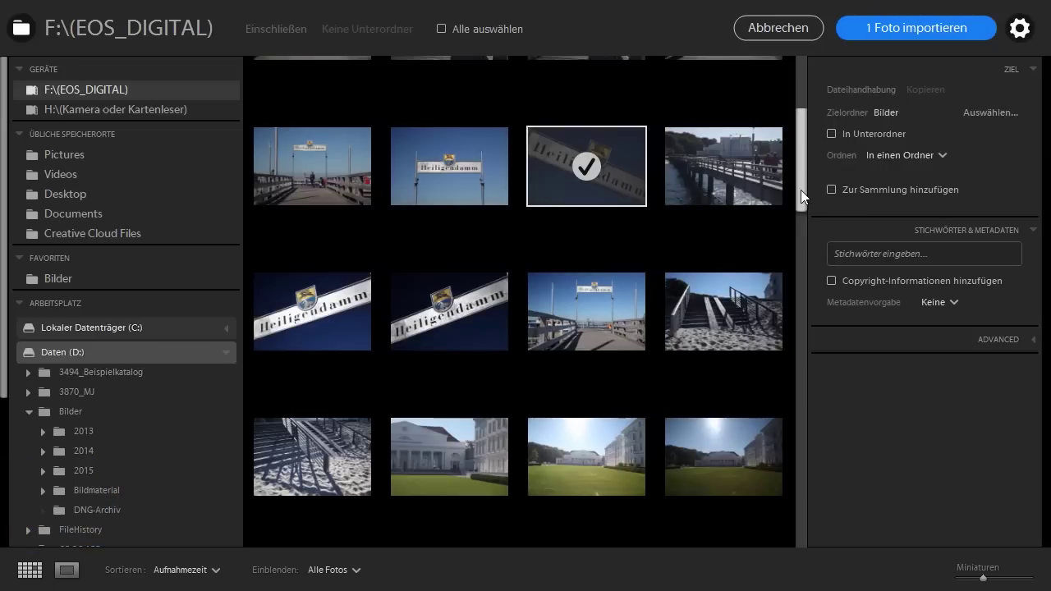
{"action": "left_click_drag", "start_coordinate": [805, 215], "coordinate": [808, 276]}
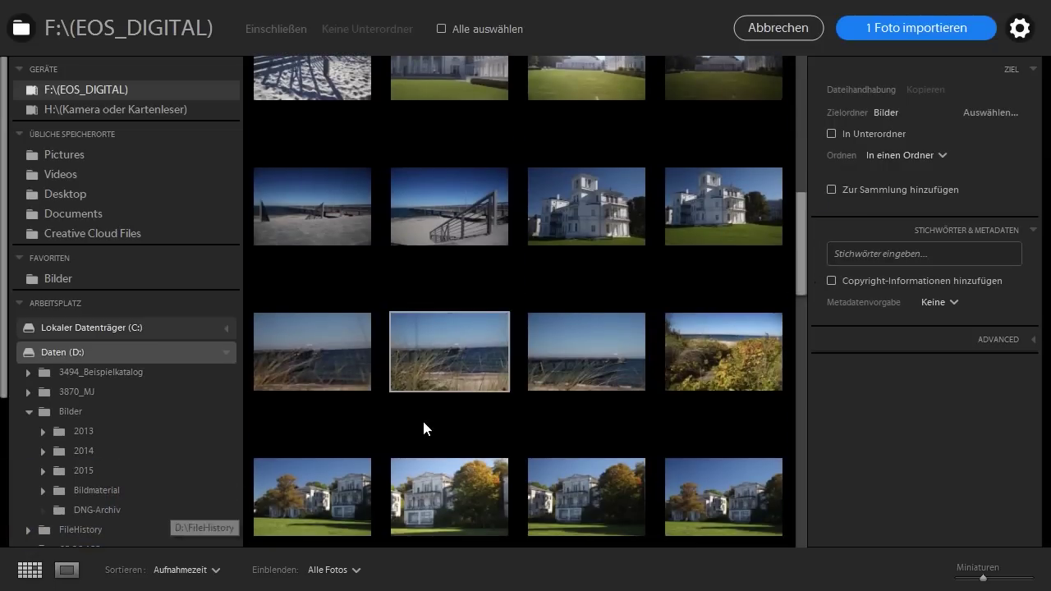
{"action": "left_click_drag", "start_coordinate": [796, 274], "coordinate": [821, 555]}
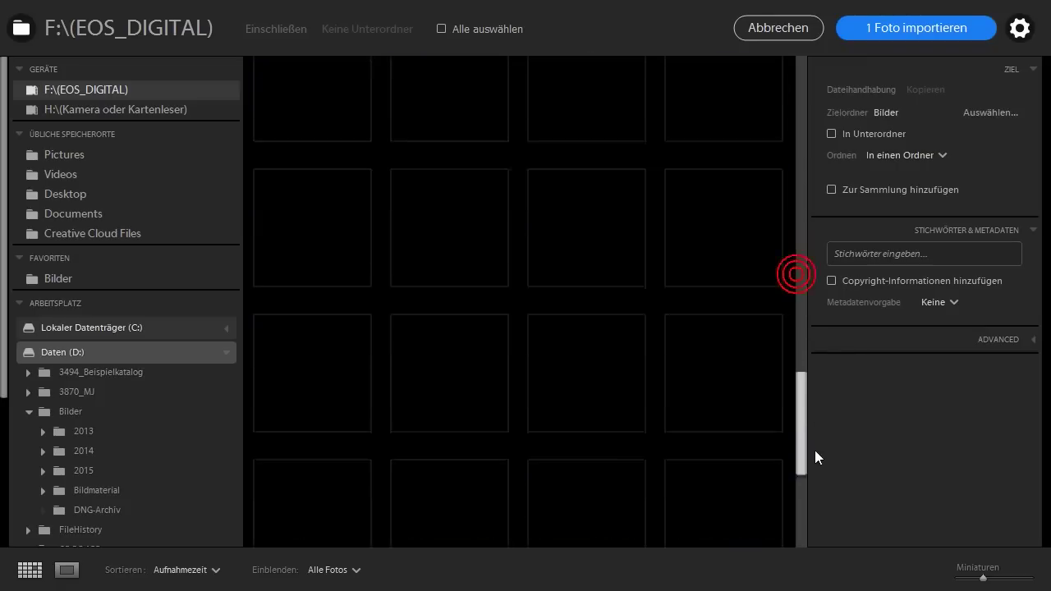
{"action": "left_click", "coordinate": [691, 483]}
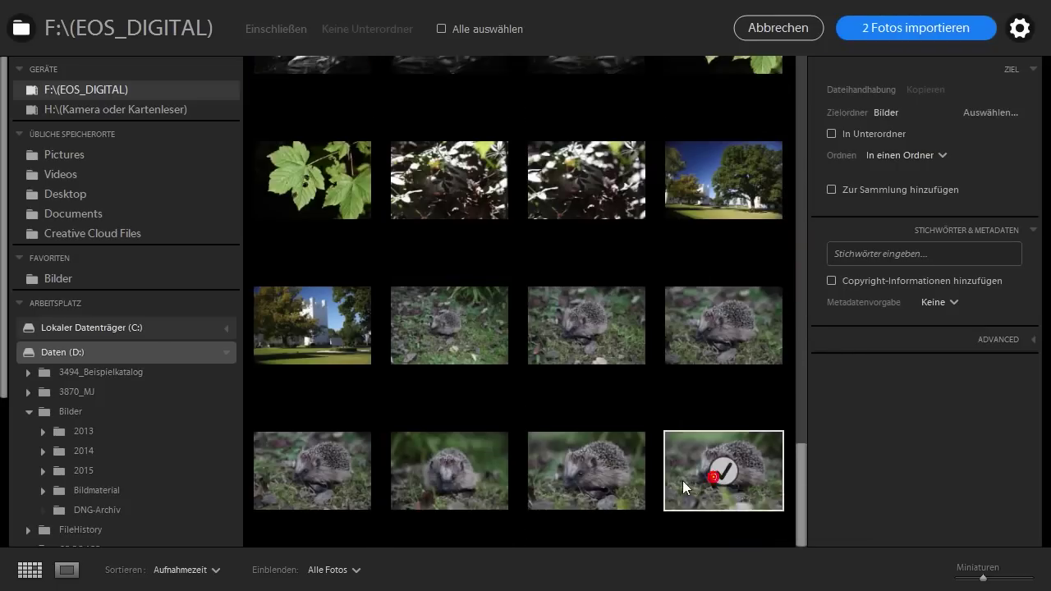
{"action": "left_click", "coordinate": [63, 560]}
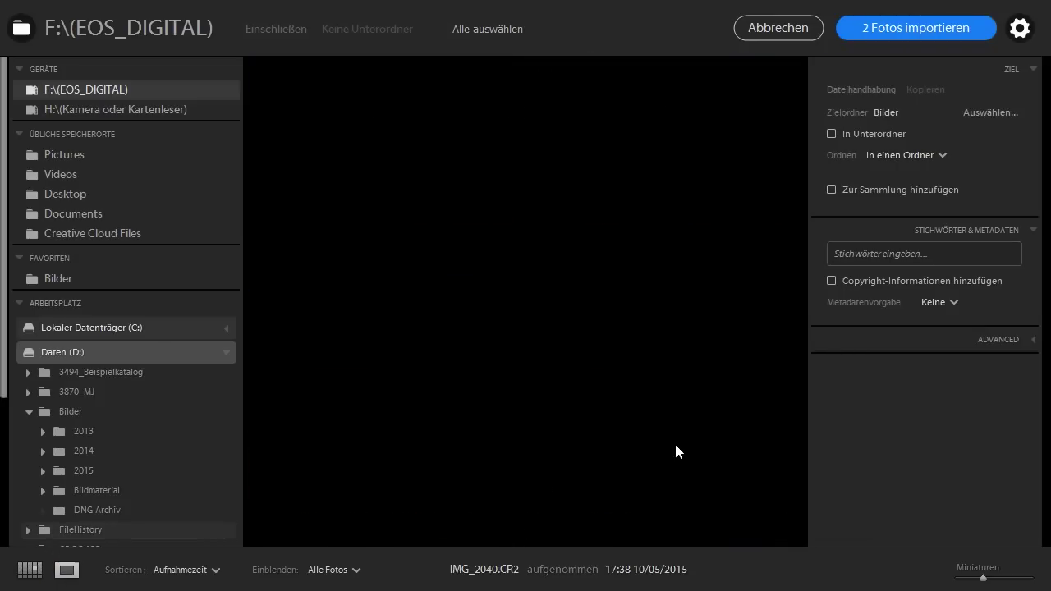
{"action": "key", "text": "Left"}
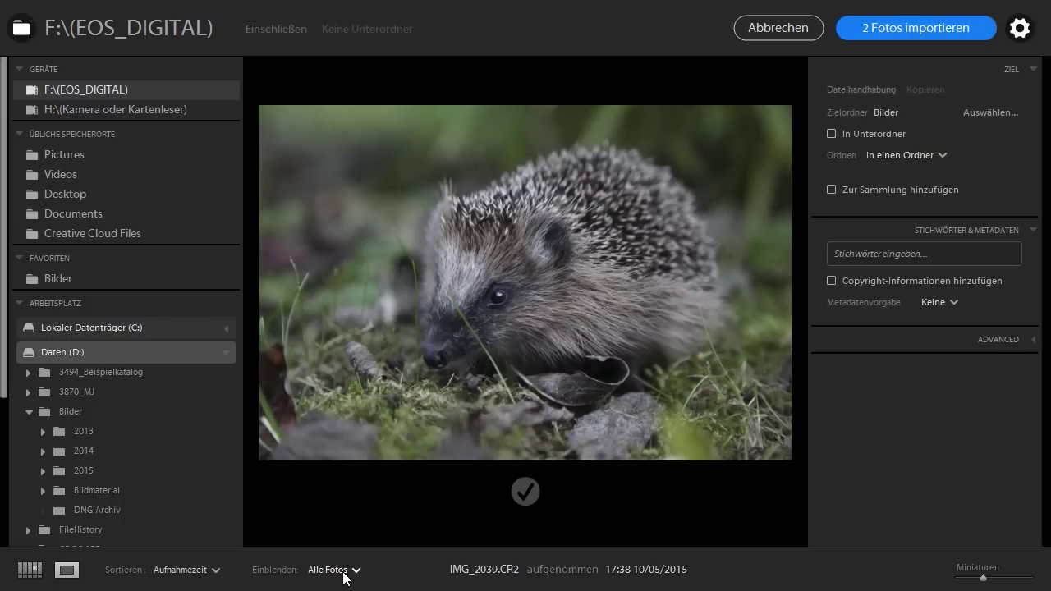
{"action": "left_click", "coordinate": [36, 573]}
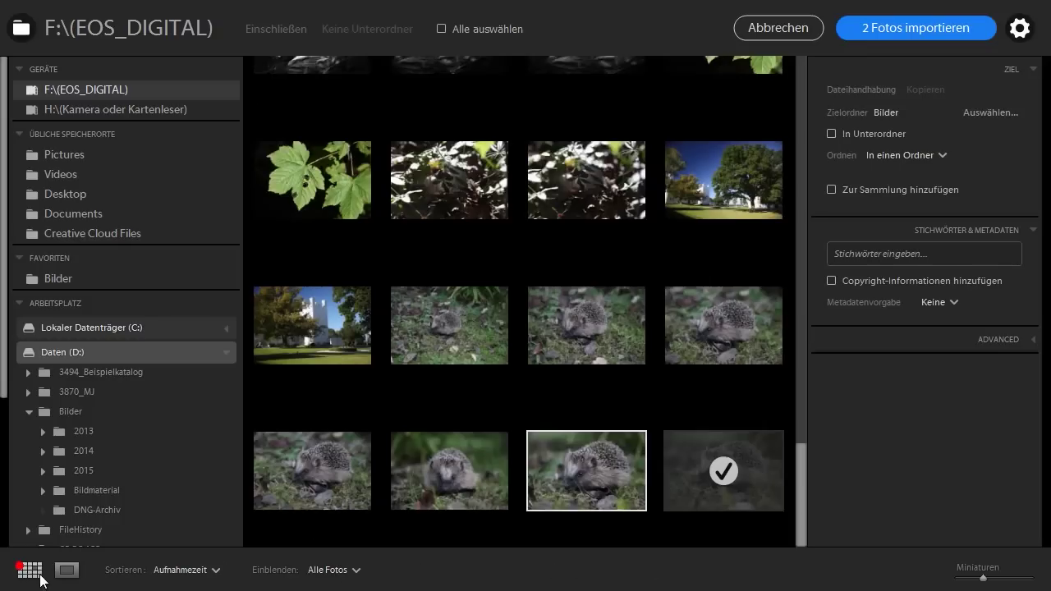
Leave the photo filter on Alle Fotos and choose the Bilder favourite as the import source
{"action": "left_click", "coordinate": [348, 573]}
{"action": "left_click", "coordinate": [310, 552]}
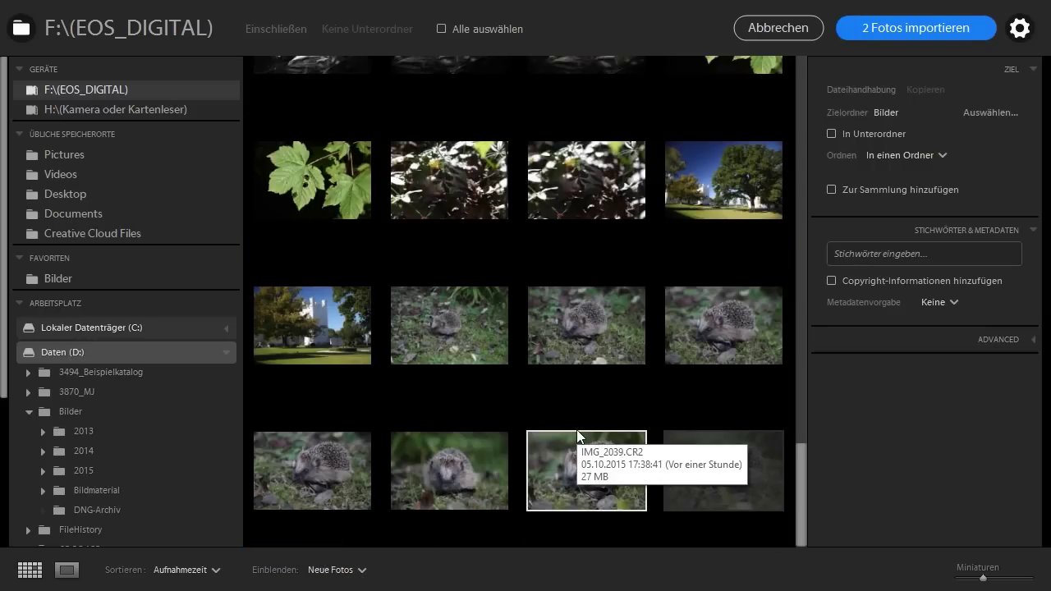
{"action": "left_click", "coordinate": [344, 570]}
{"action": "left_click", "coordinate": [320, 533]}
{"action": "mouse_move", "coordinate": [449, 180]}
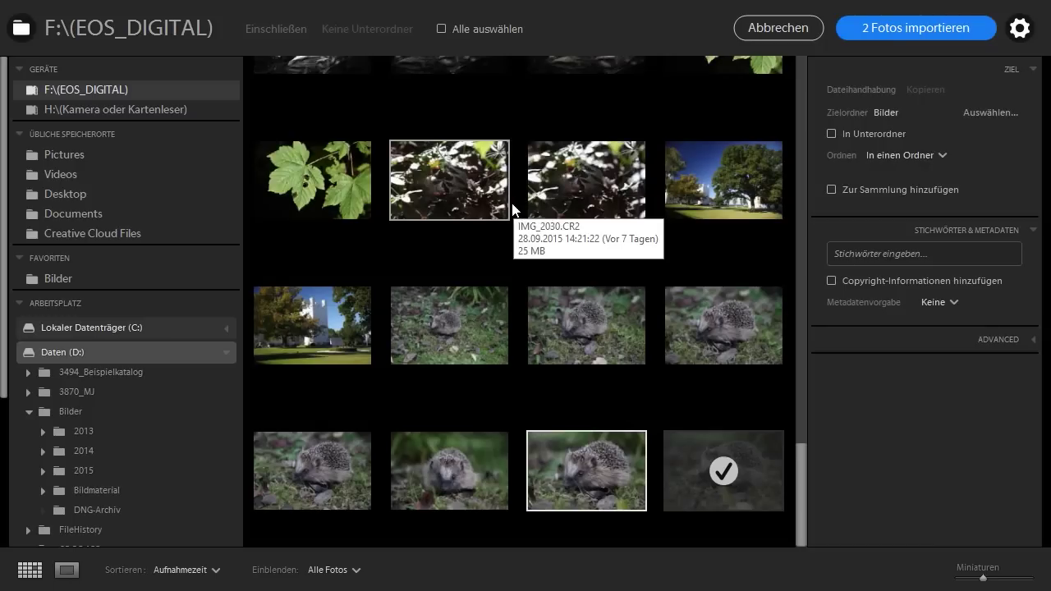
{"action": "mouse_move", "coordinate": [801, 488]}
{"action": "left_mouse_down"}
{"action": "mouse_move", "coordinate": [786, 339]}
{"action": "mouse_move", "coordinate": [793, 177]}
{"action": "left_mouse_up"}
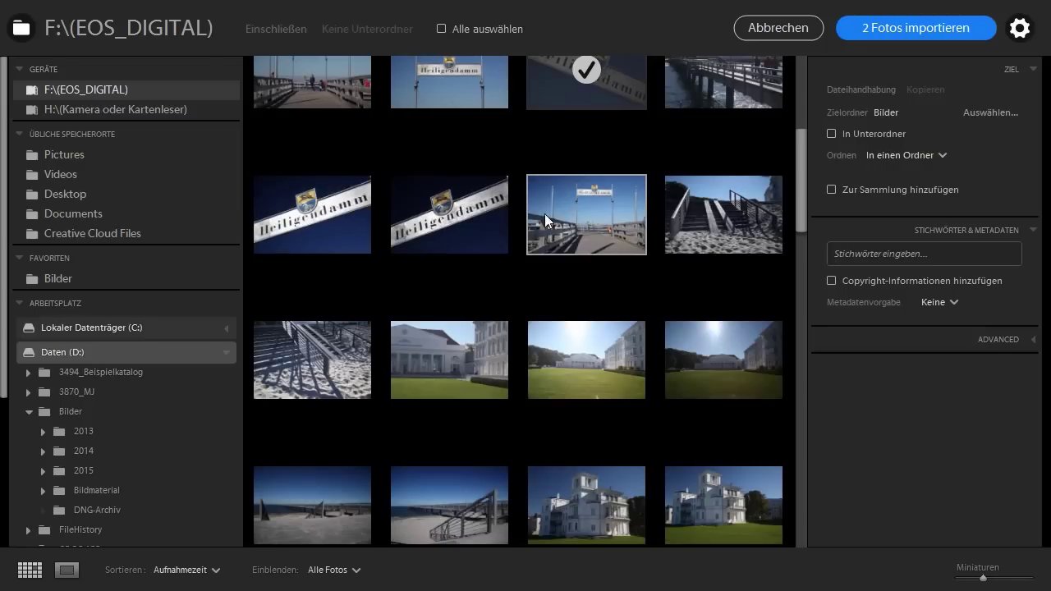
{"action": "left_click", "coordinate": [61, 279]}
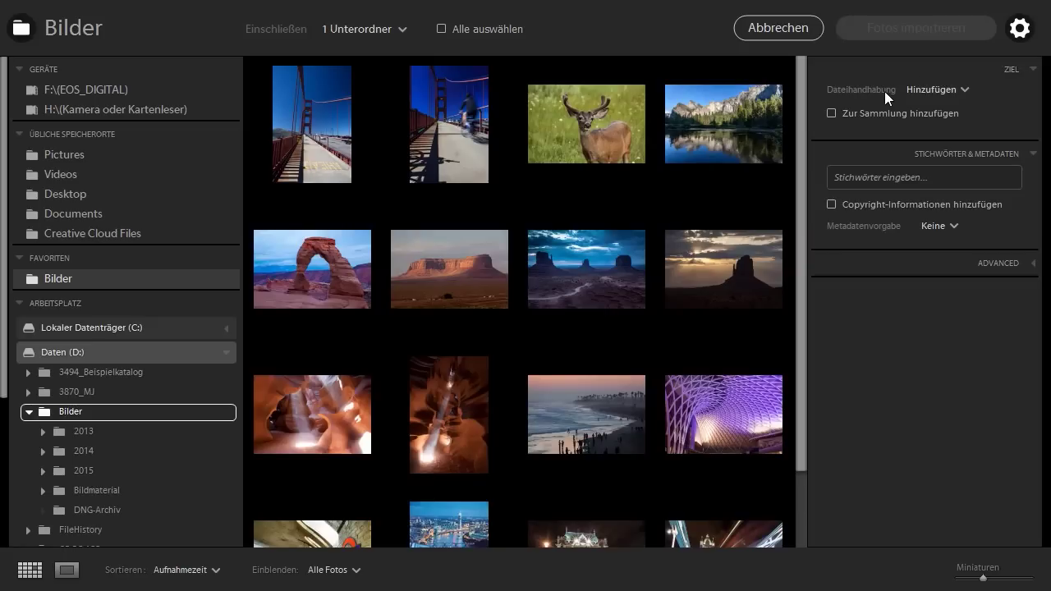
Check the Dateihandhabung options and switch the source back to the F:\(EOS_DIGITAL) card
{"action": "left_click", "coordinate": [1021, 30]}
{"action": "left_click", "coordinate": [1021, 30]}
{"action": "left_click", "coordinate": [952, 91]}
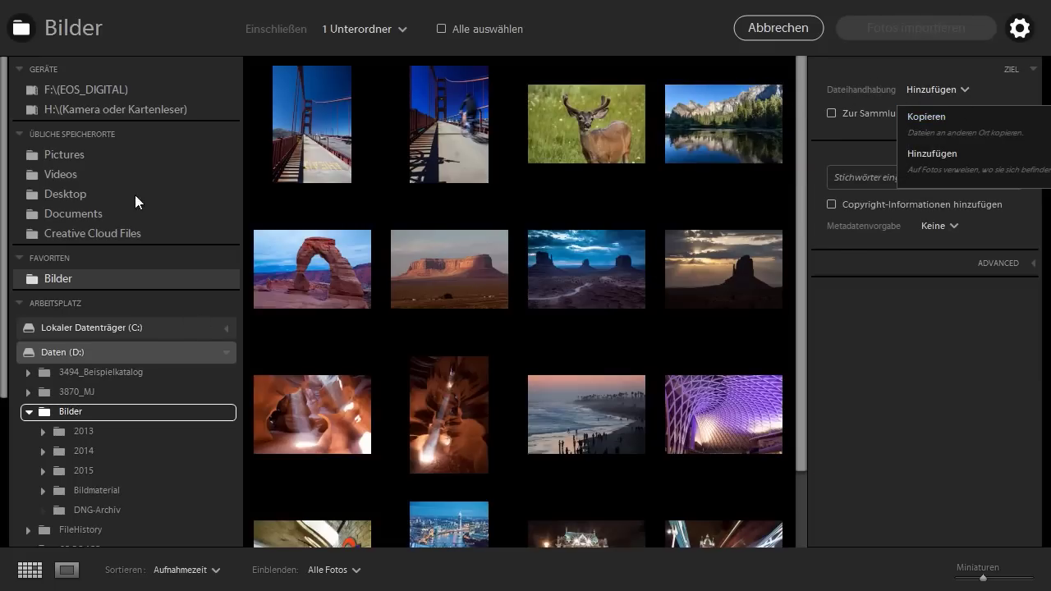
{"action": "left_click", "coordinate": [107, 87]}
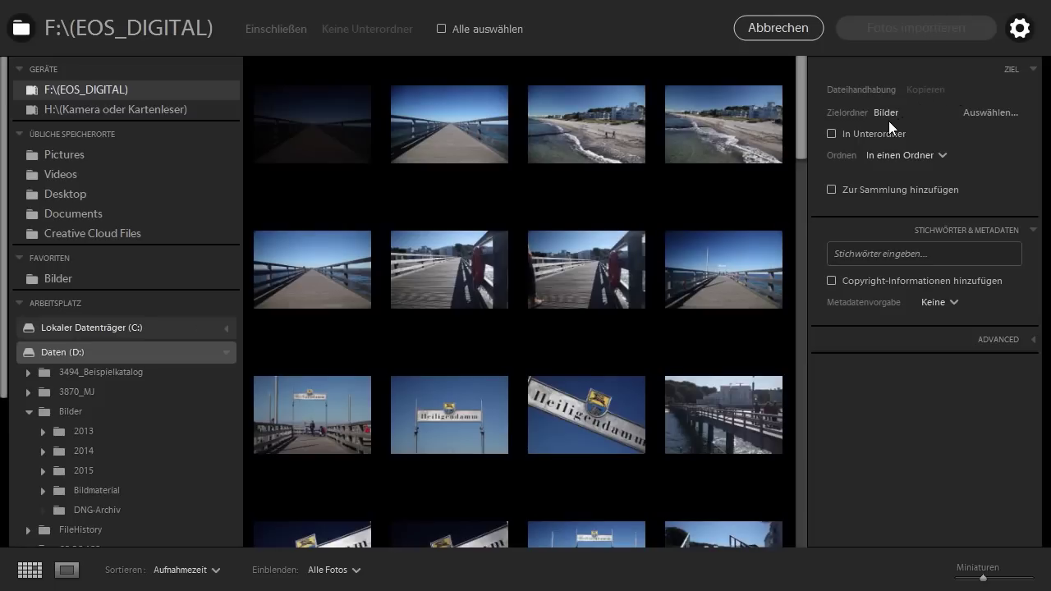
Create a new folder named 2015 inside Bilder on drive D
{"action": "left_click", "coordinate": [991, 113]}
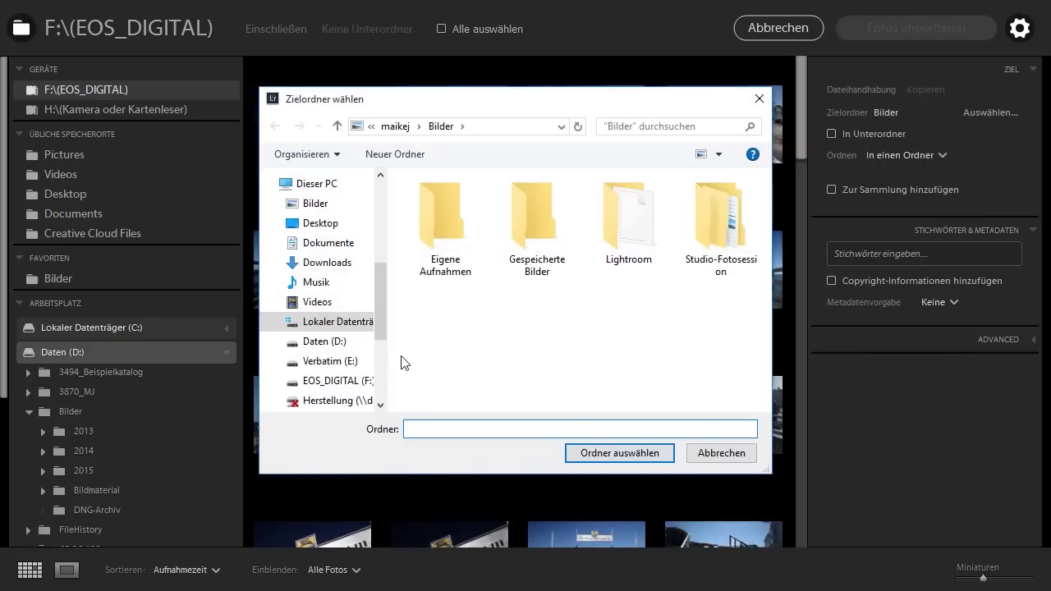
{"action": "mouse_move", "coordinate": [327, 263]}
{"action": "left_click", "coordinate": [328, 205]}
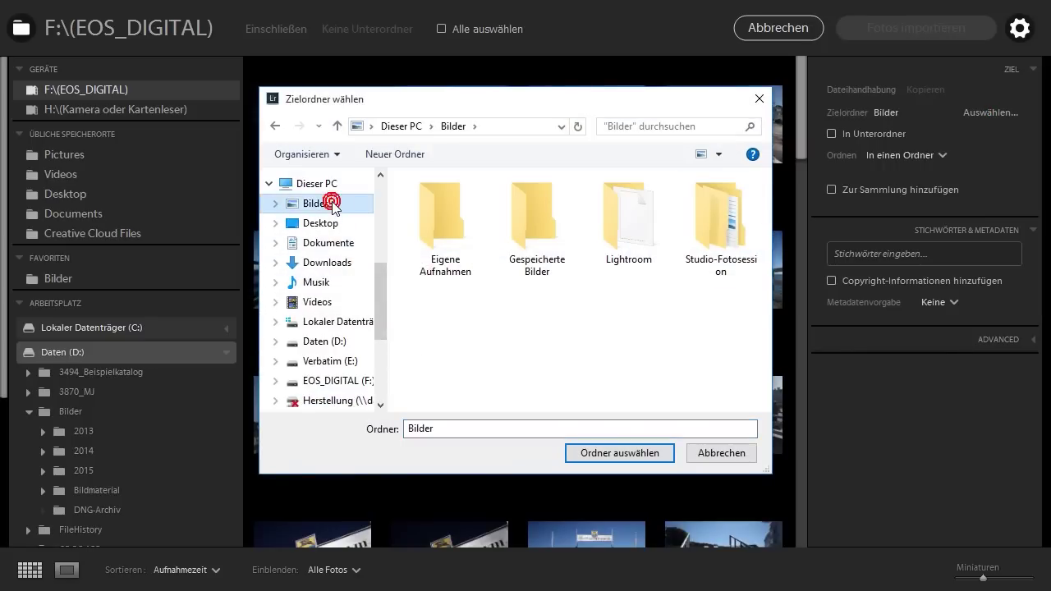
{"action": "right_click", "coordinate": [575, 361]}
{"action": "mouse_move", "coordinate": [632, 536]}
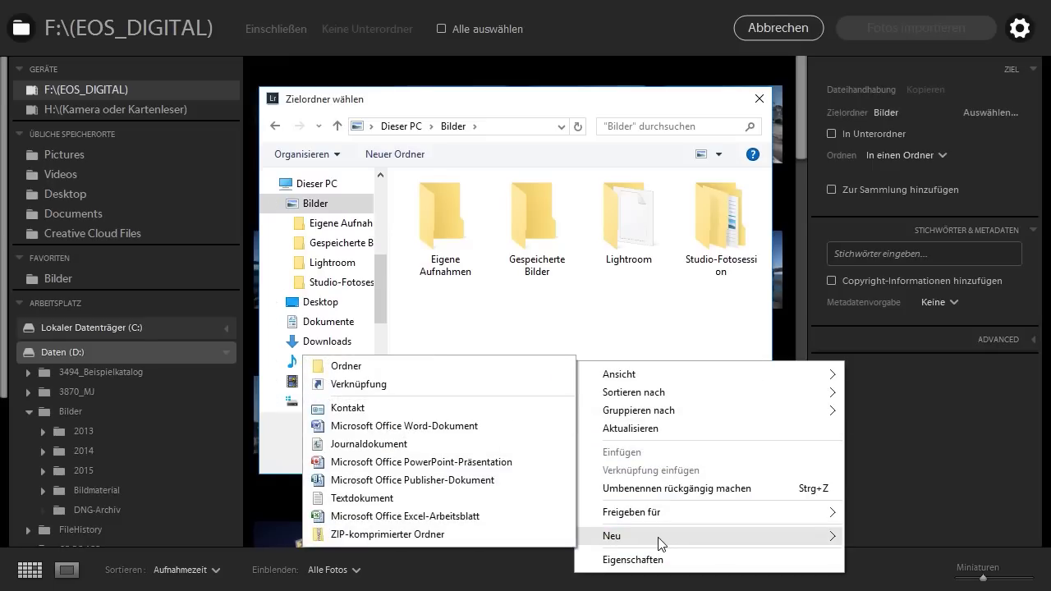
{"action": "left_click", "coordinate": [384, 374]}
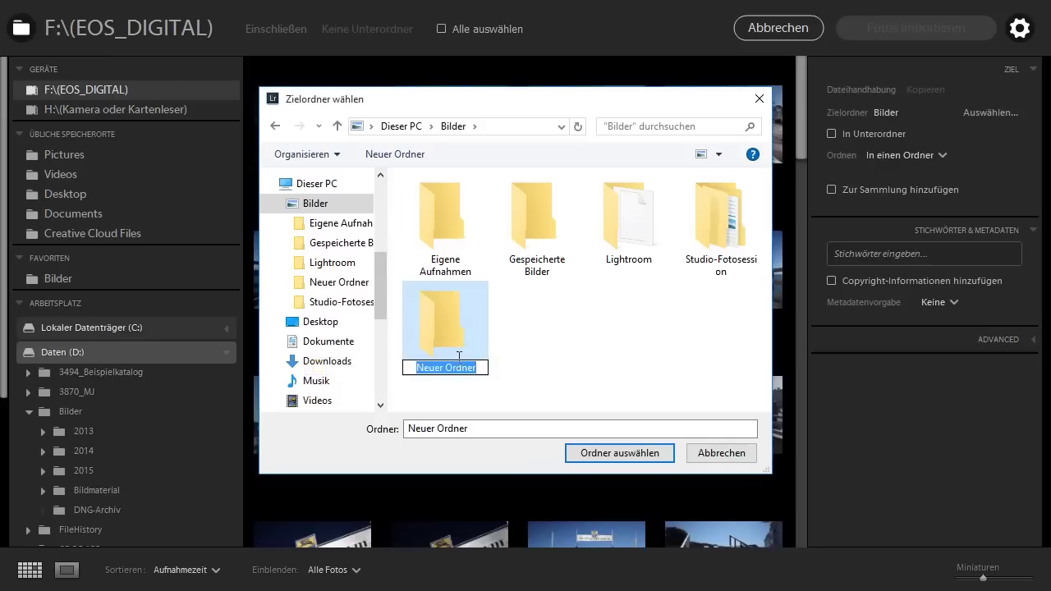
{"action": "type", "text": "2015"}
{"action": "left_click", "coordinate": [617, 453]}
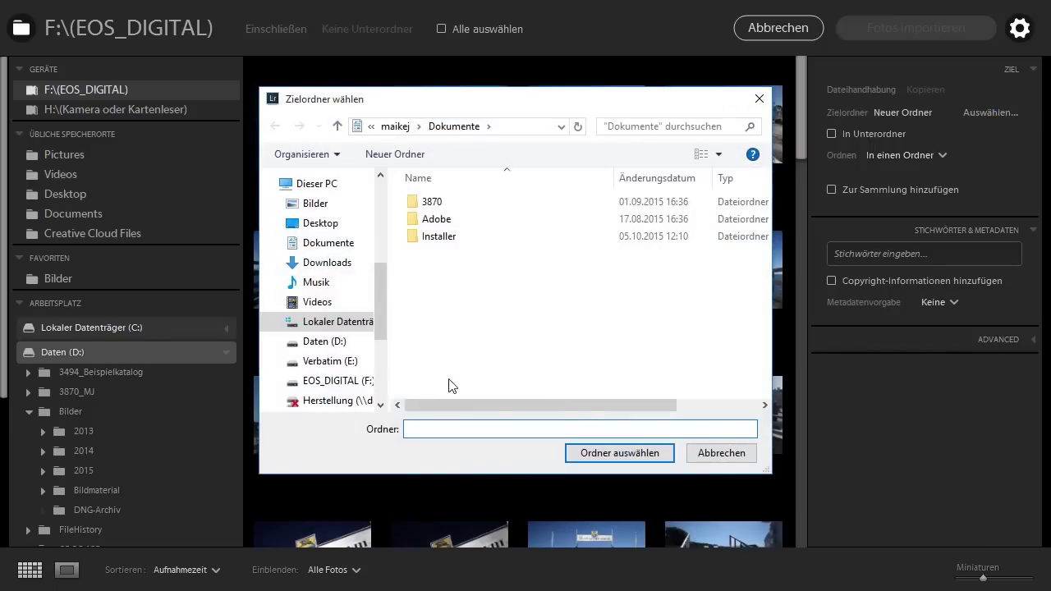
Select Bilder > 2015 as the Zielordner for the import
{"action": "left_click", "coordinate": [332, 206]}
{"action": "left_click", "coordinate": [448, 236]}
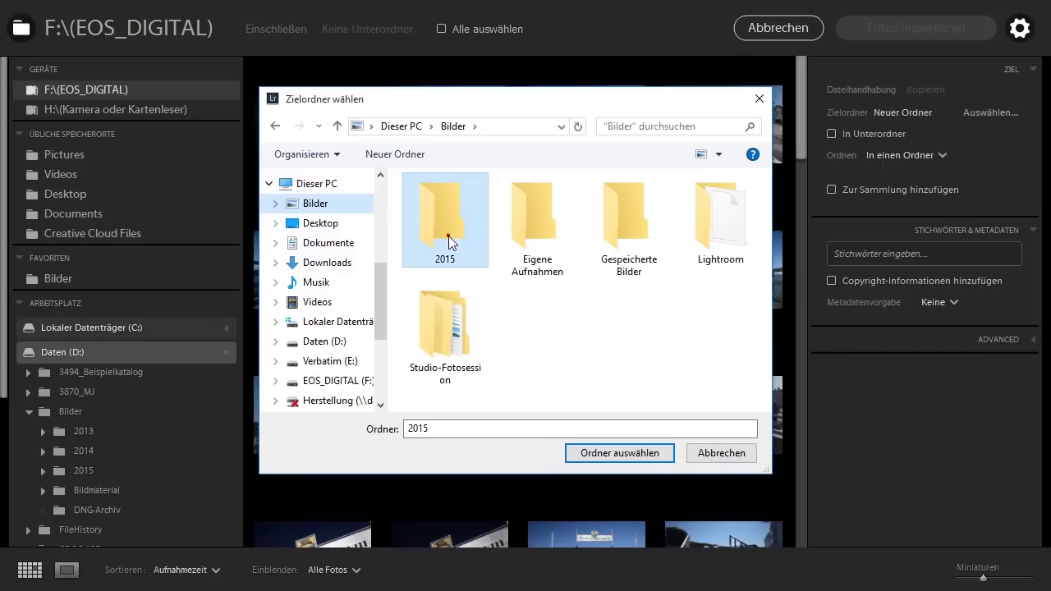
{"action": "left_click", "coordinate": [624, 456]}
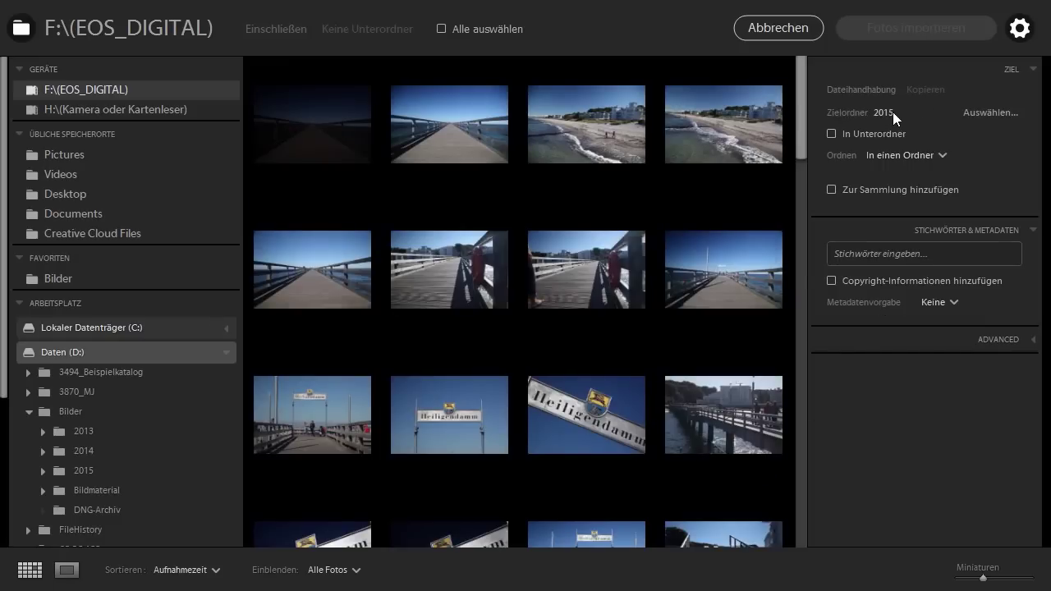
Enable In Unterordner and name the subfolder 'Heiligendamm'
{"action": "left_click", "coordinate": [831, 133]}
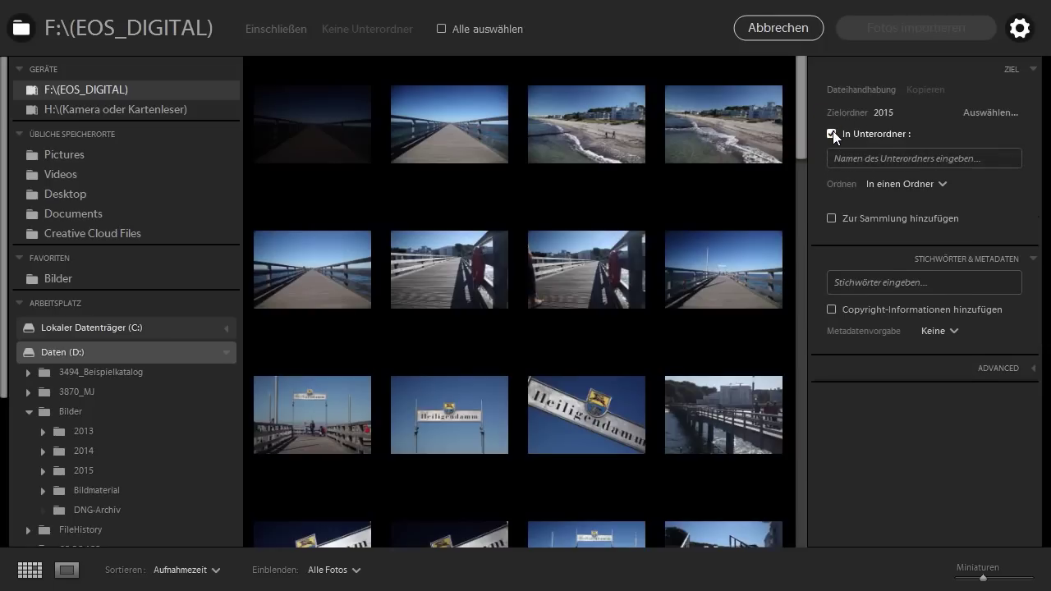
{"action": "left_click", "coordinate": [904, 158]}
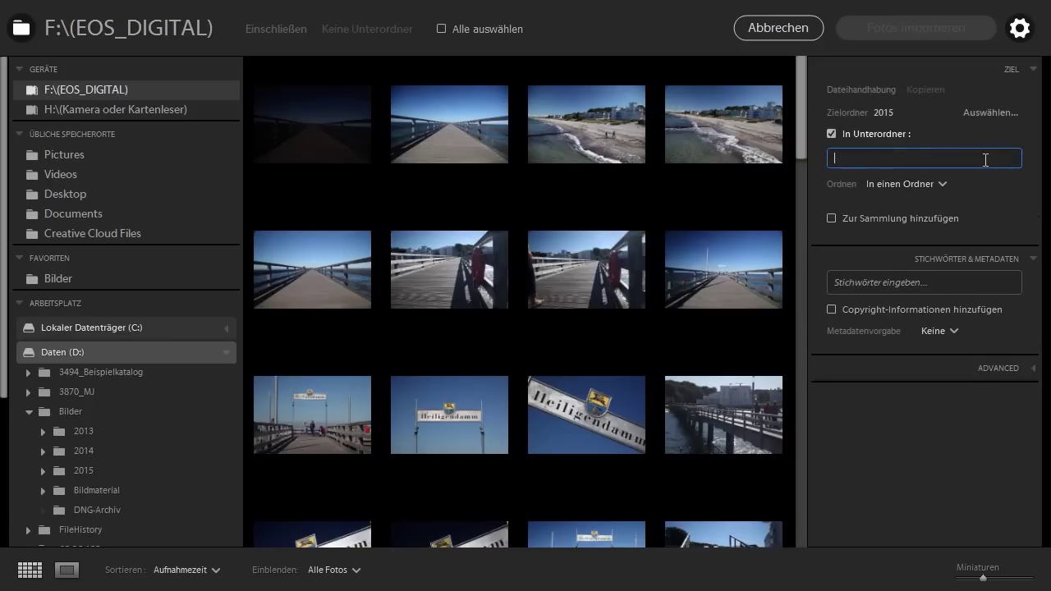
{"action": "type", "text": "Heiligendamm"}
{"action": "left_click", "coordinate": [944, 185]}
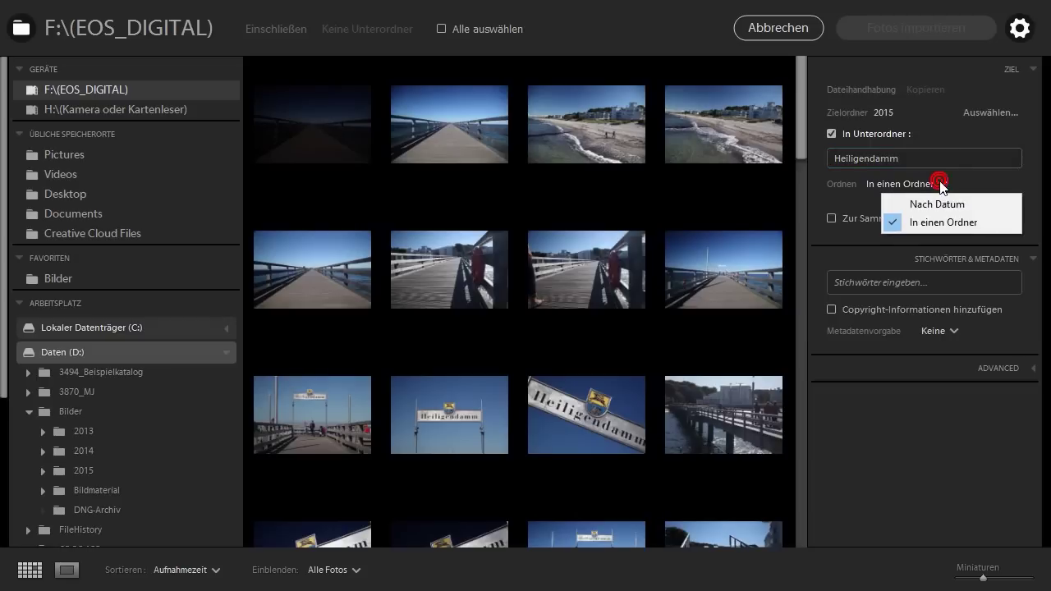
{"action": "left_click", "coordinate": [940, 210]}
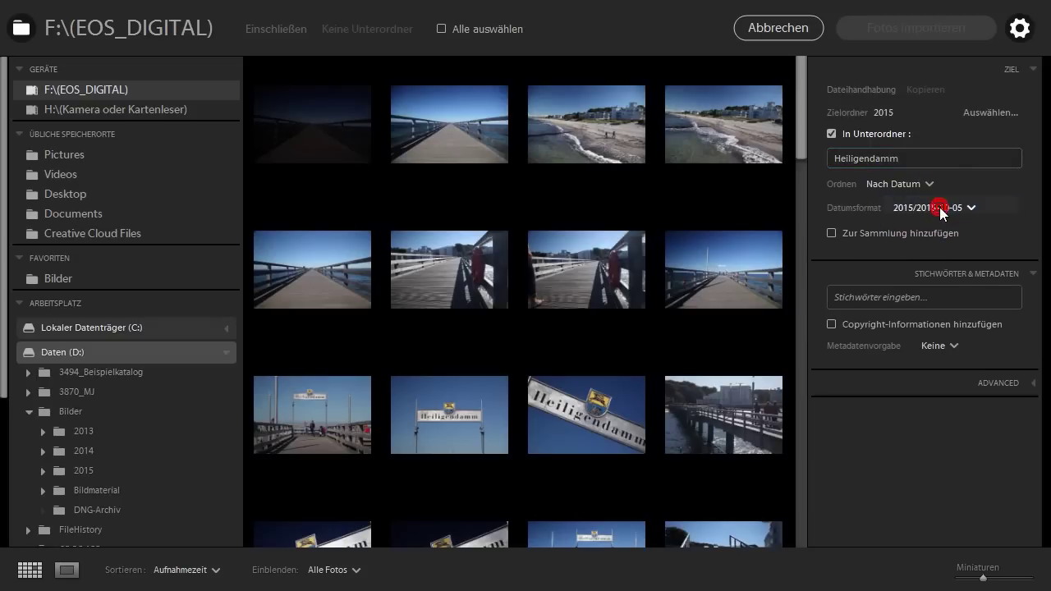
{"action": "left_click", "coordinate": [972, 208]}
{"action": "left_click", "coordinate": [973, 208]}
{"action": "left_click", "coordinate": [1001, 184]}
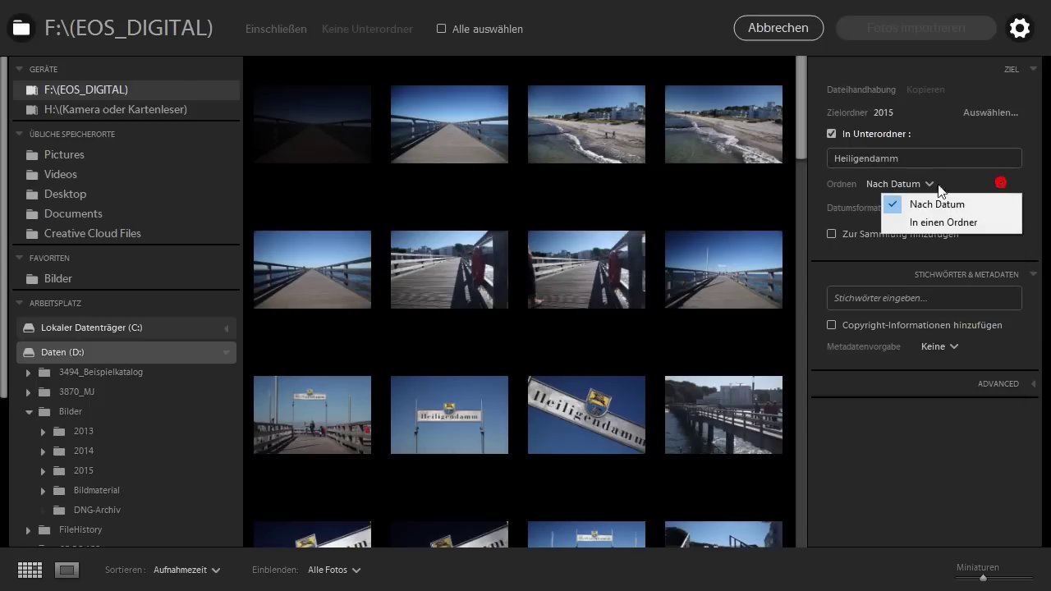
{"action": "left_click", "coordinate": [918, 220]}
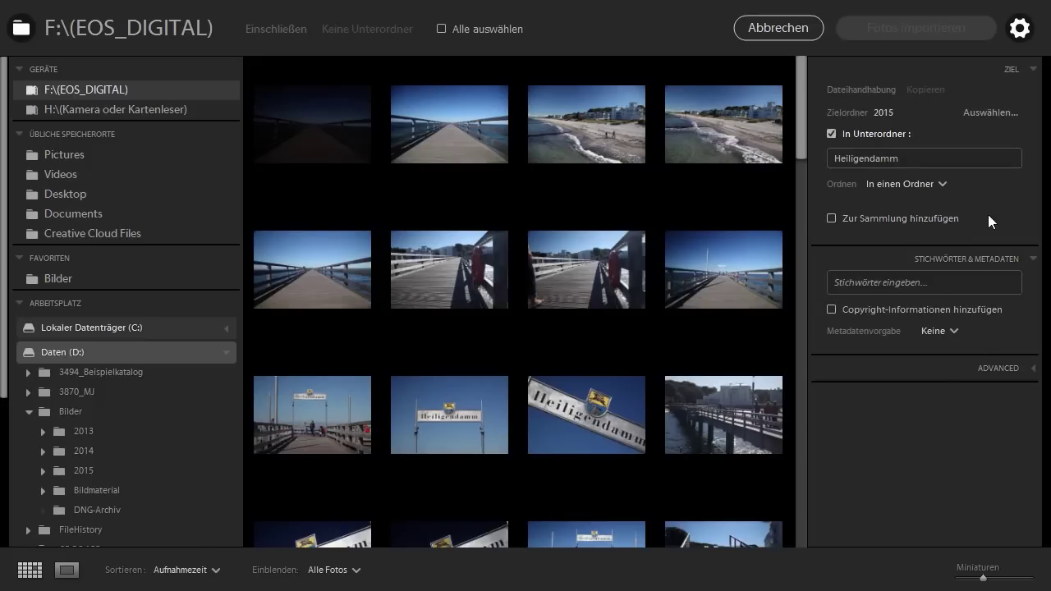
Add the import to the 02_Entwicklungsworkflow collection and collapse the Ziel panel
{"action": "left_click", "coordinate": [831, 219]}
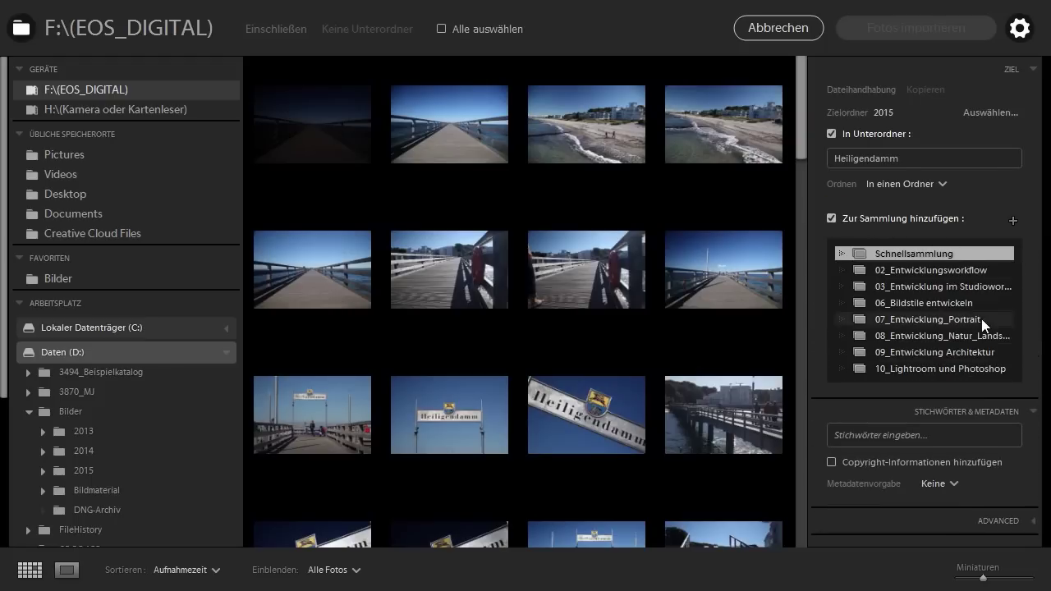
{"action": "left_click", "coordinate": [939, 270]}
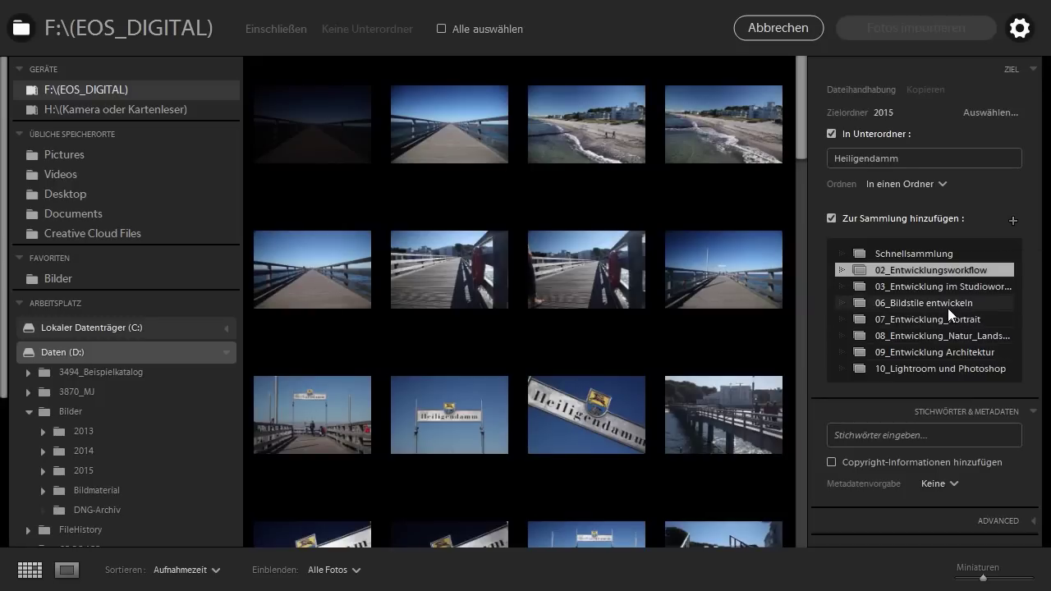
{"action": "left_click", "coordinate": [1037, 70]}
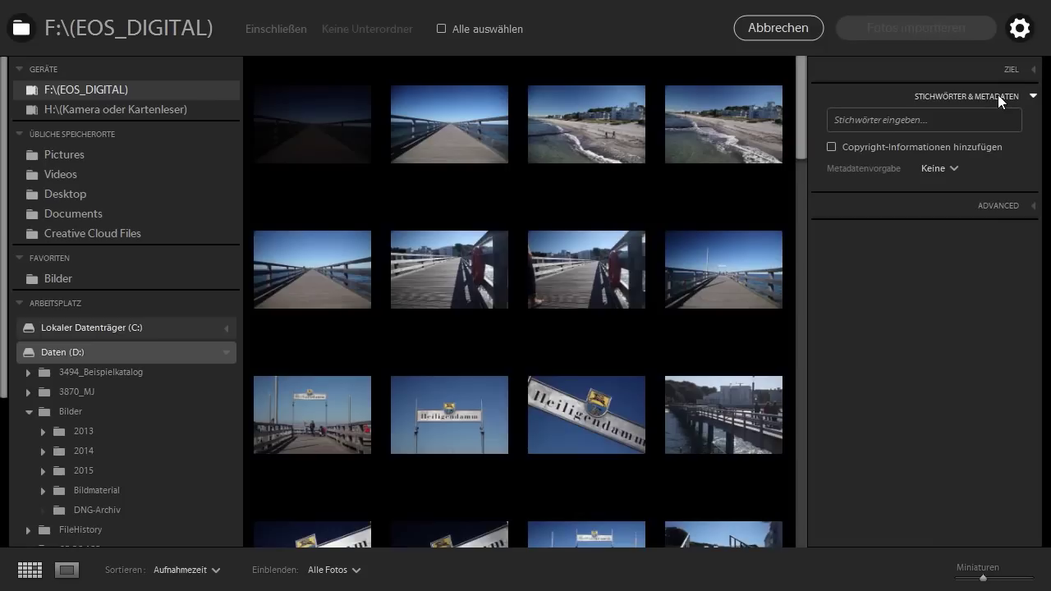
Enter the keywords 'Heiligendamm, Ostsee' in the Stichwörter field
{"action": "left_click", "coordinate": [879, 129]}
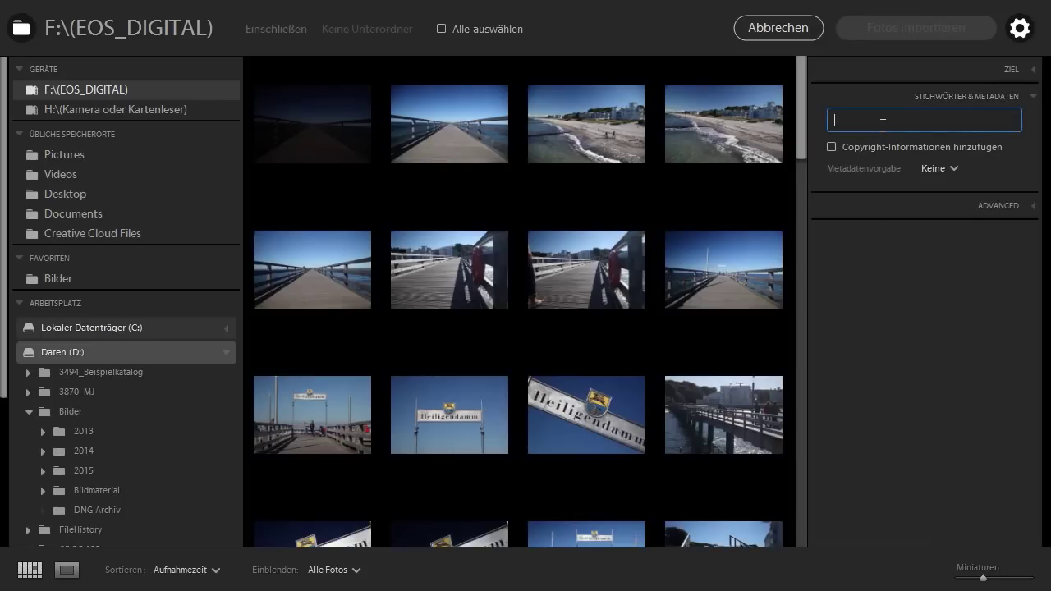
{"action": "type", "text": "Heiligendamm, "}
{"action": "type", "text": "Ostsee"}
Add a © copyright notice with the photographer's name, then expand the Advanced options
{"action": "left_click", "coordinate": [832, 148]}
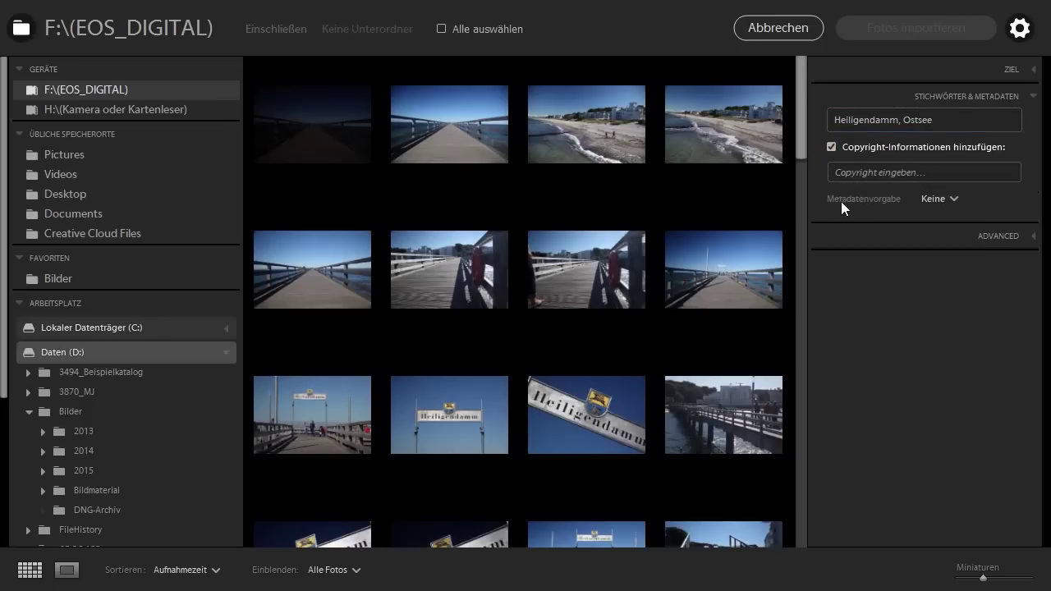
{"action": "left_click", "coordinate": [939, 198]}
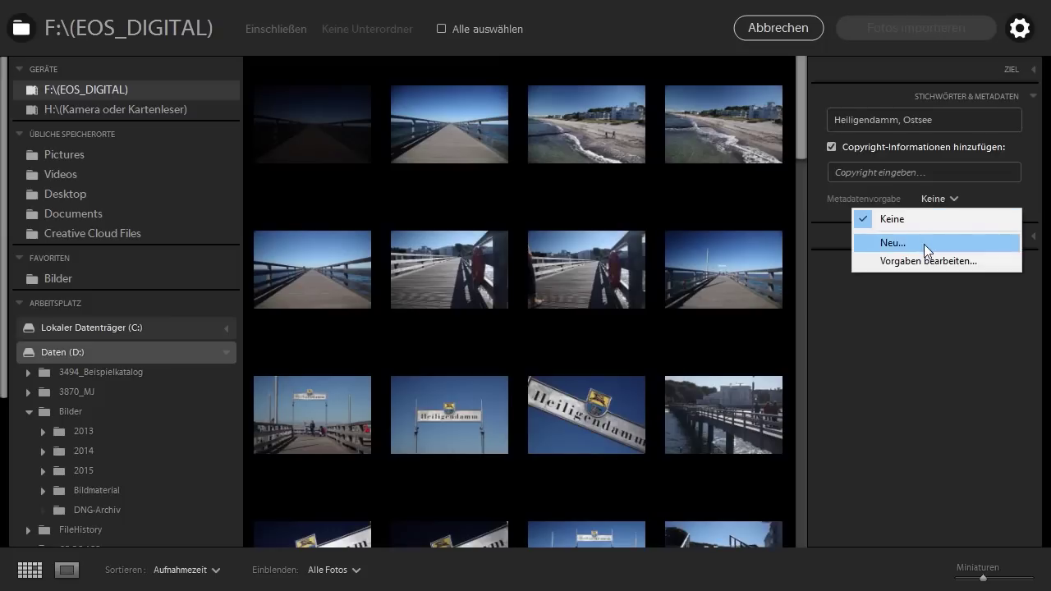
{"action": "left_click", "coordinate": [859, 171]}
{"action": "type", "text": "©"}
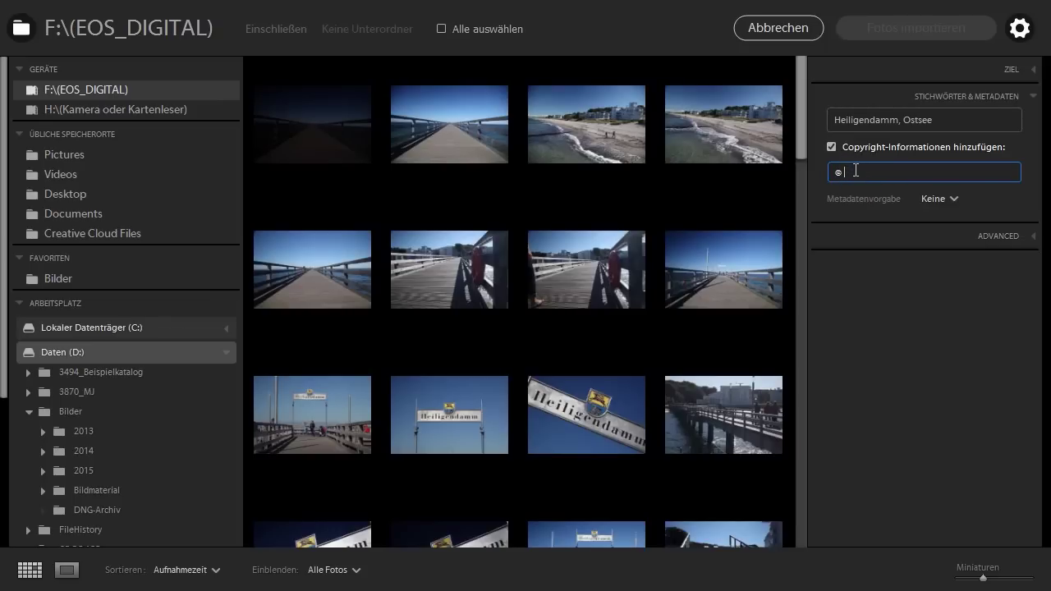
{"action": "type", "text": "Maike jarsetz"}
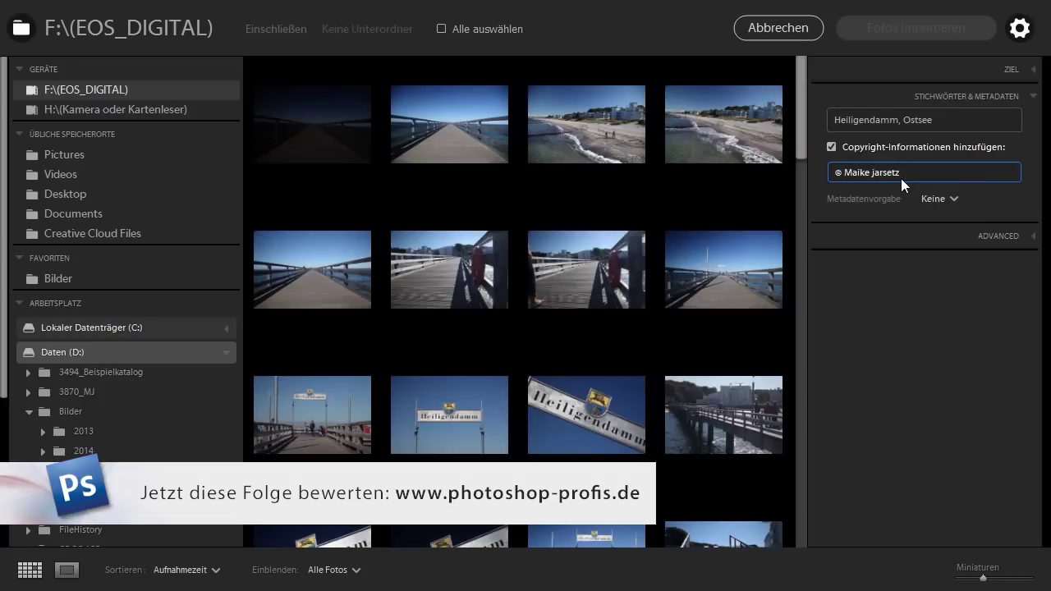
{"action": "type", "text": "J"}
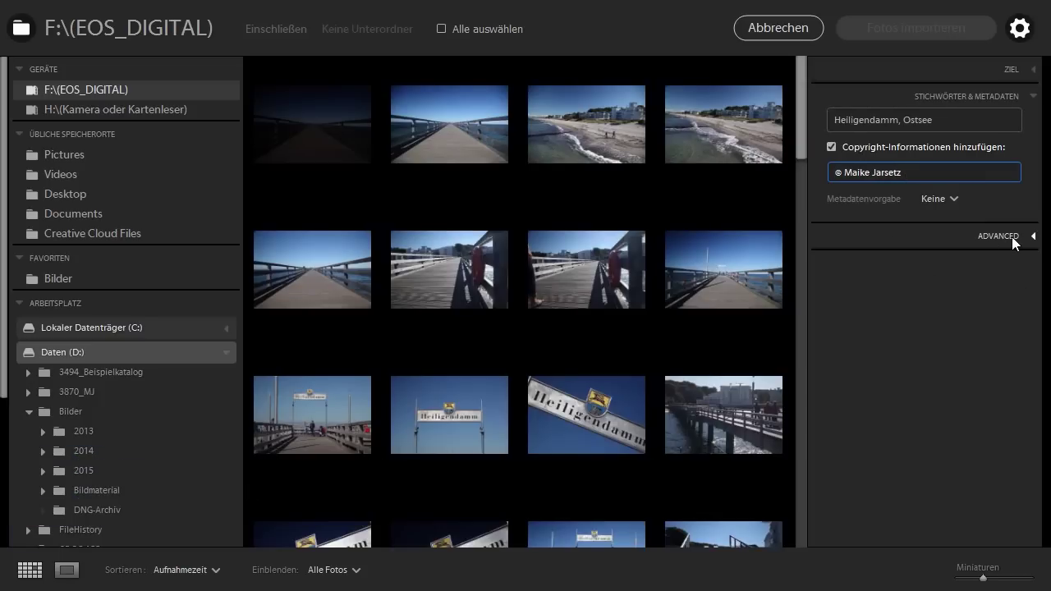
{"action": "left_click", "coordinate": [1033, 96]}
{"action": "left_click", "coordinate": [1034, 123]}
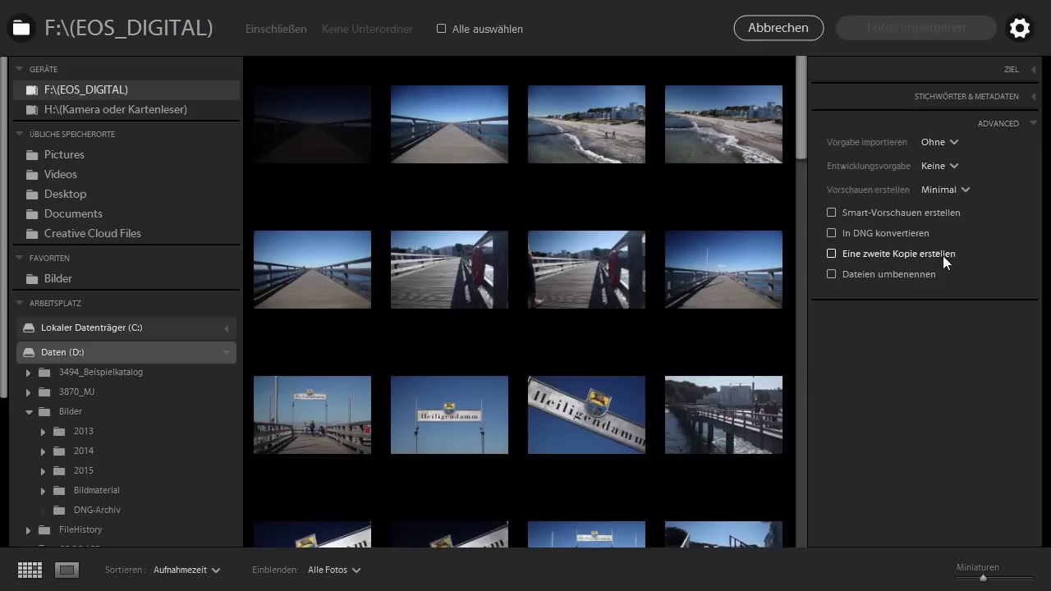
{"action": "left_click", "coordinate": [956, 142]}
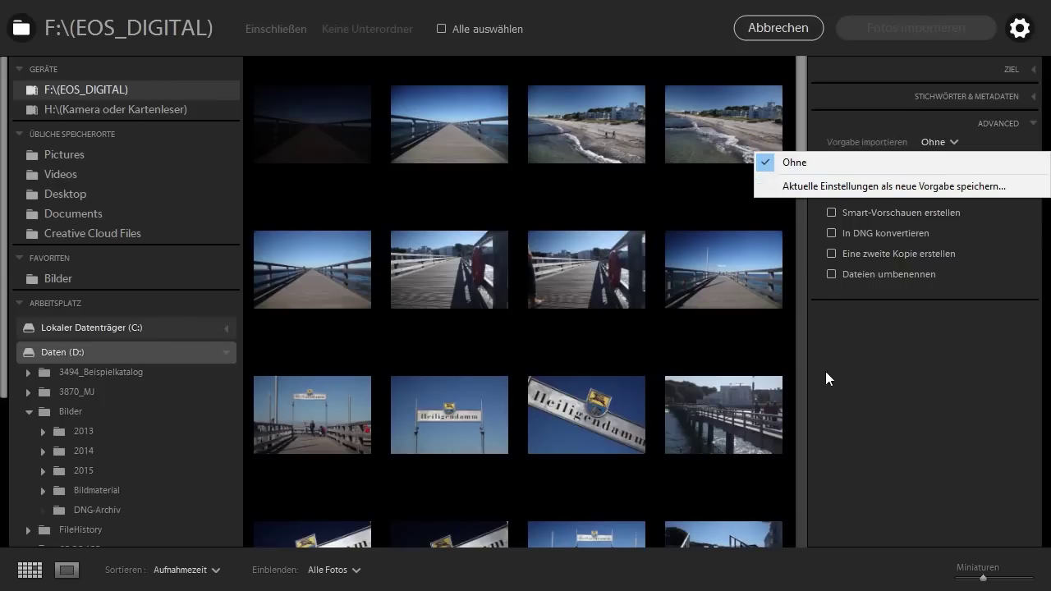
{"action": "left_click", "coordinate": [841, 387]}
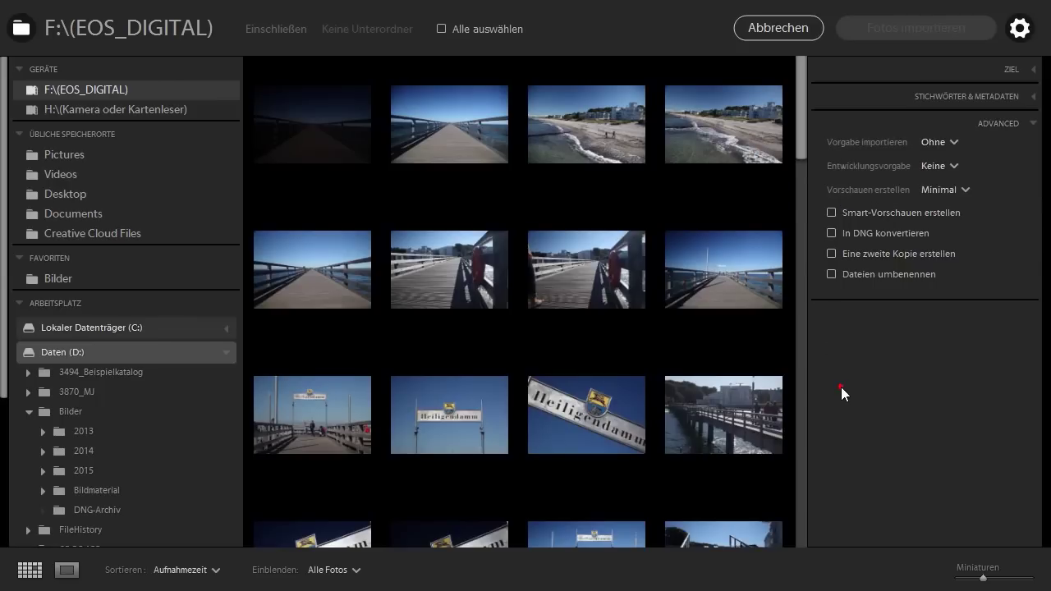
{"action": "left_click", "coordinate": [1031, 71]}
{"action": "left_click", "coordinate": [1032, 71]}
{"action": "left_click", "coordinate": [953, 165]}
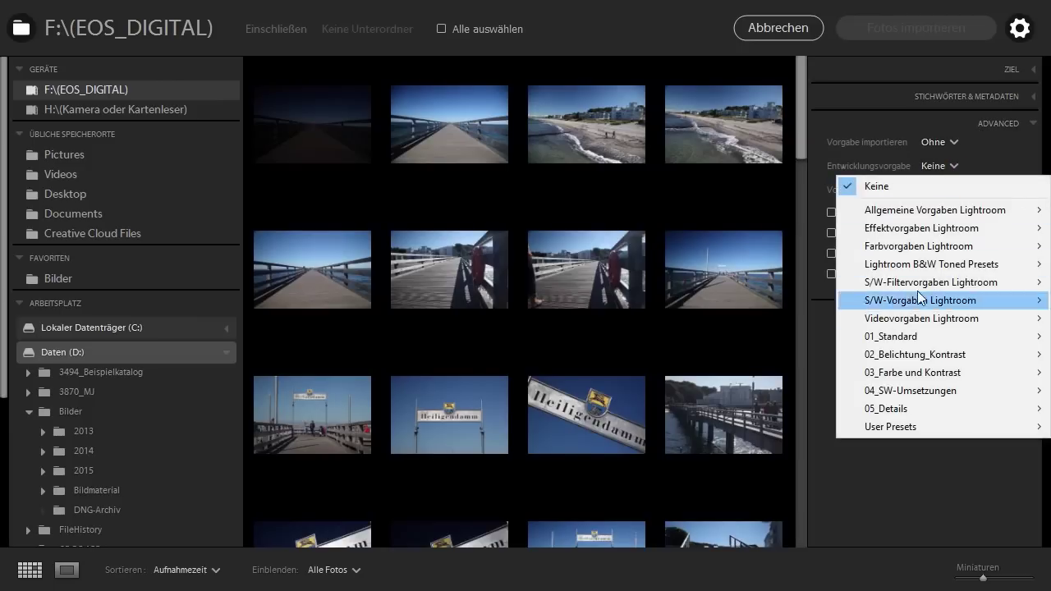
{"action": "mouse_move", "coordinate": [931, 264]}
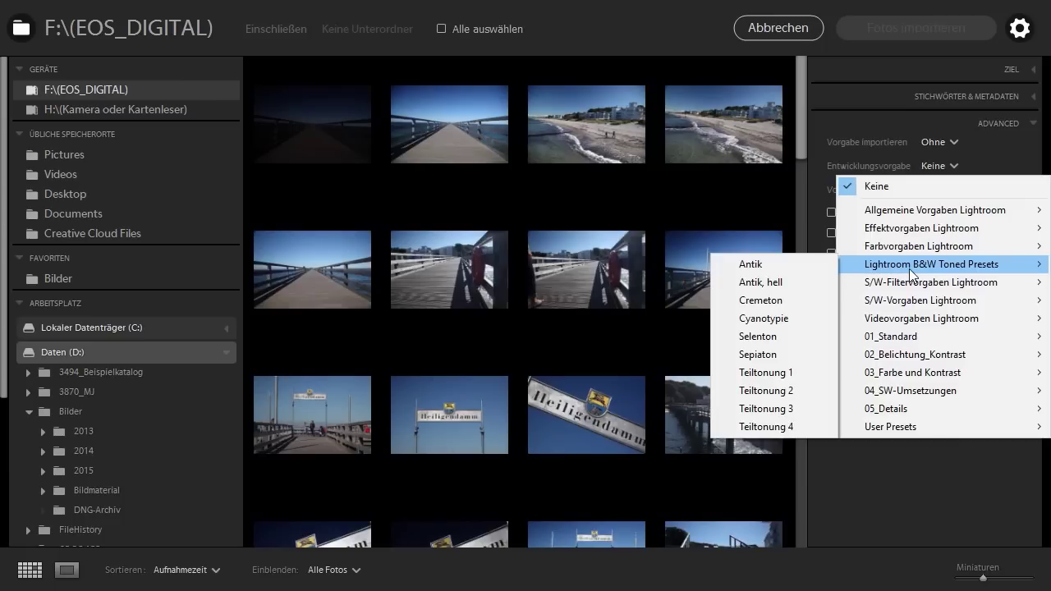
{"action": "left_click", "coordinate": [950, 486]}
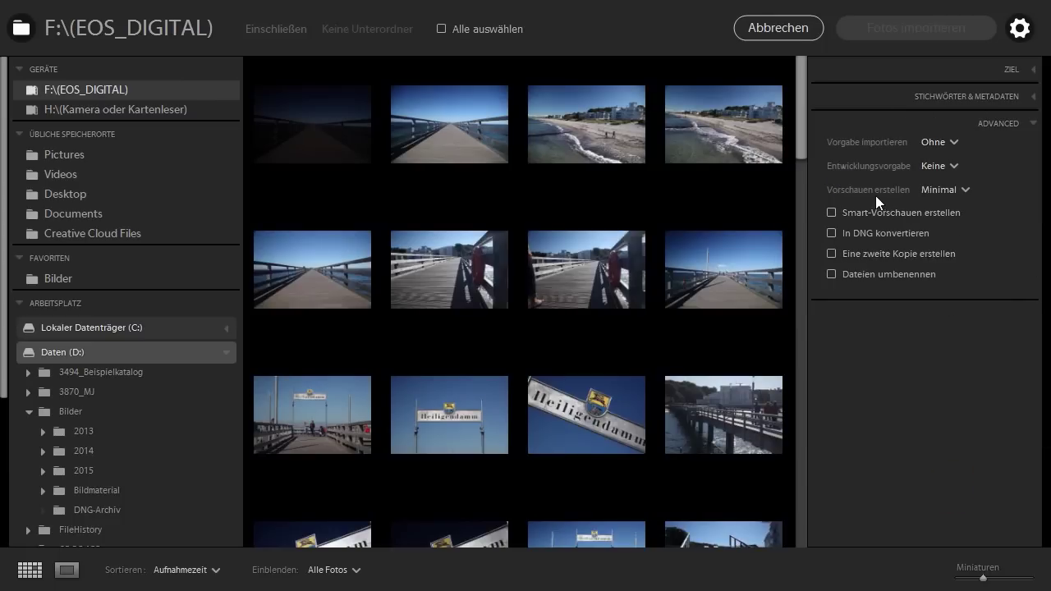
Set Vorschauen erstellen to Standard, leaving Smart-Vorschauen erstellen unchecked
{"action": "left_click", "coordinate": [966, 189]}
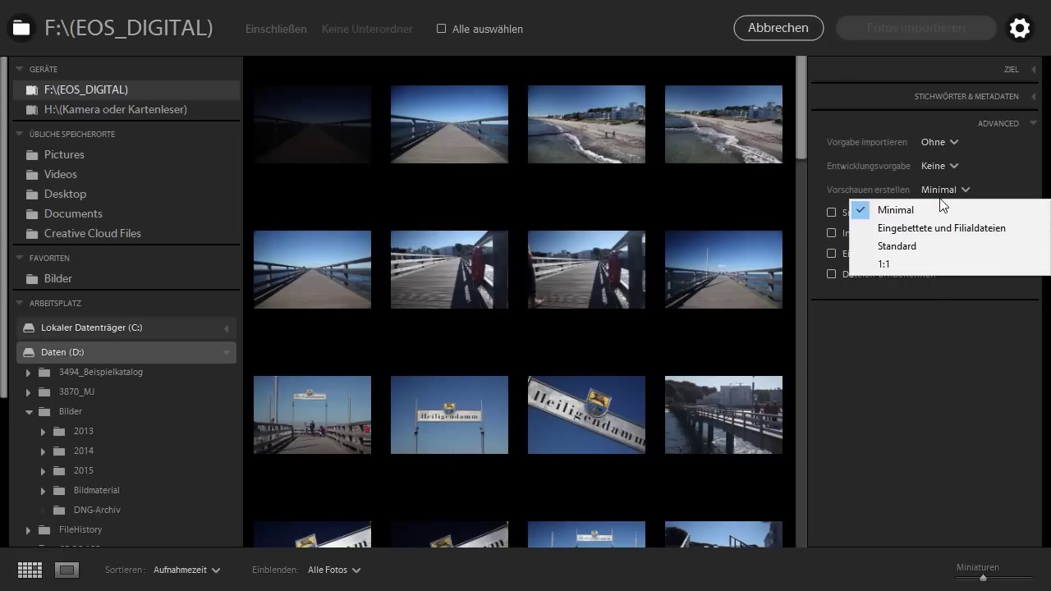
{"action": "left_click", "coordinate": [910, 246]}
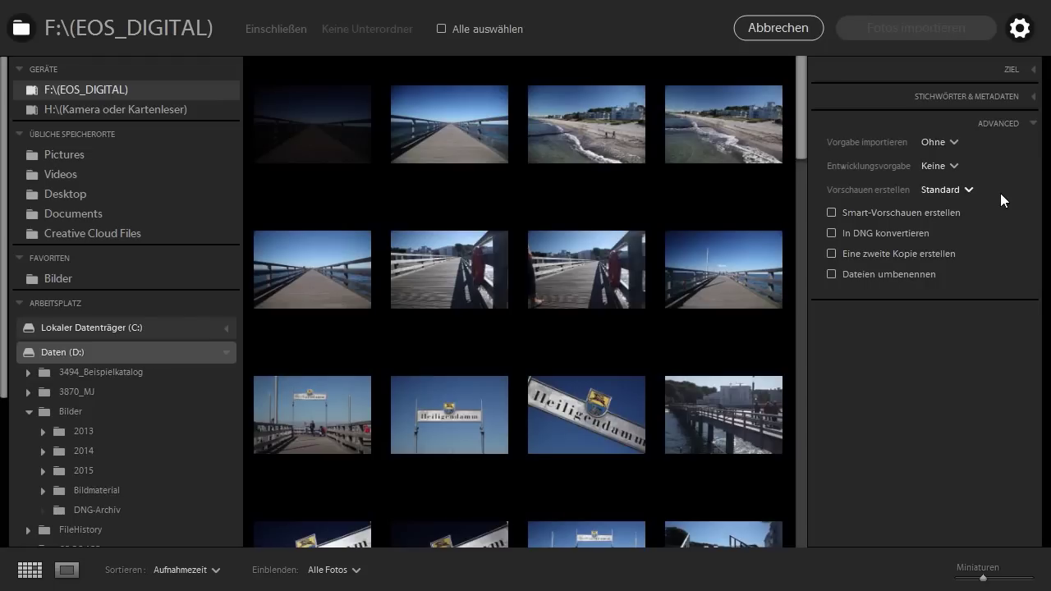
{"action": "left_click", "coordinate": [831, 212]}
{"action": "left_click", "coordinate": [831, 211]}
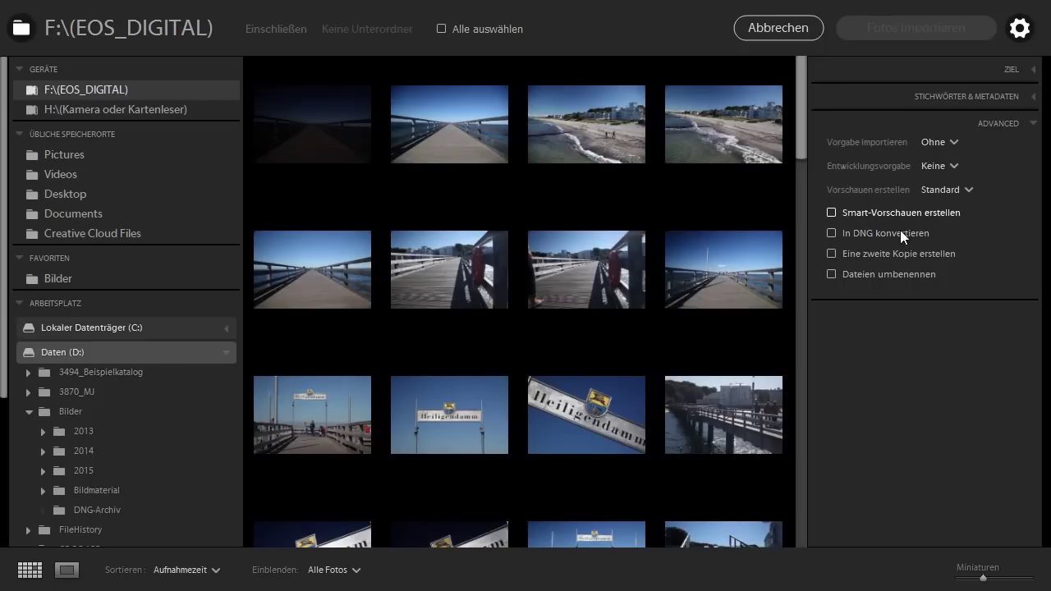
Leave DNG conversion and the second copy off, and enable Dateien umbenennen
{"action": "left_click", "coordinate": [870, 232]}
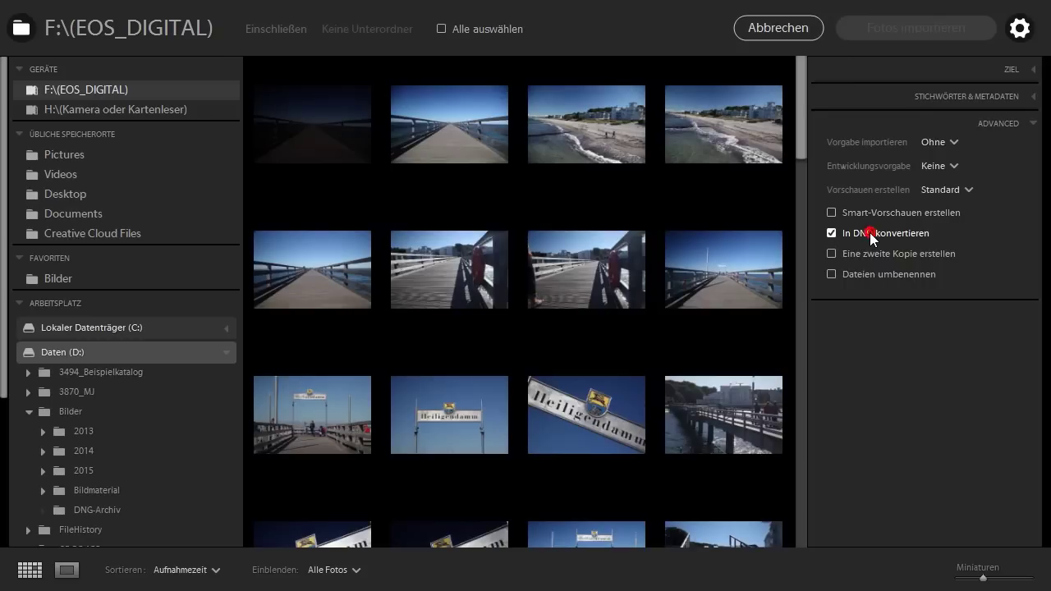
{"action": "left_click", "coordinate": [870, 232]}
{"action": "left_click", "coordinate": [848, 253]}
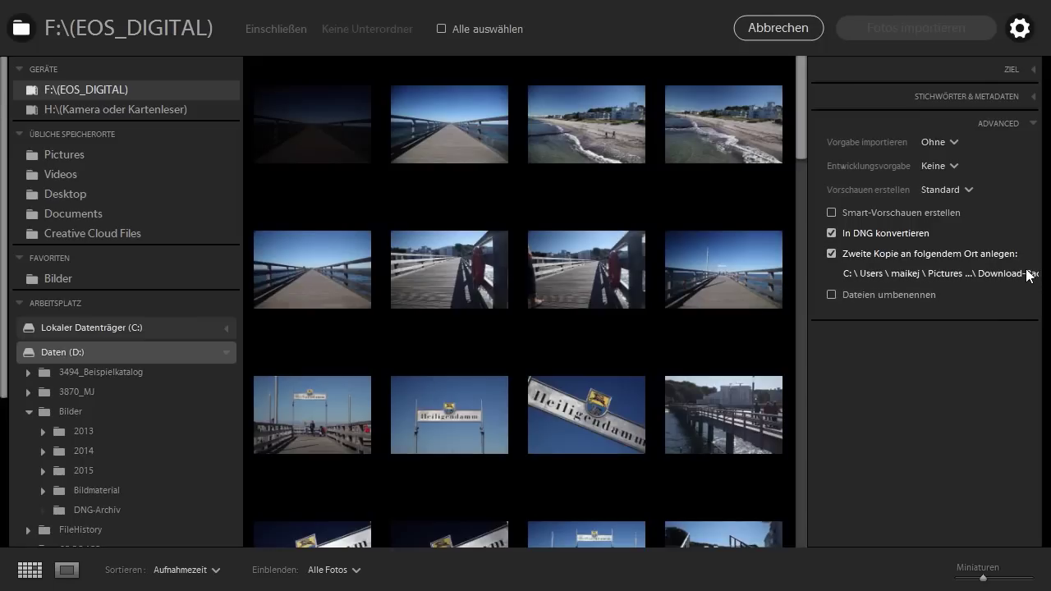
{"action": "left_click", "coordinate": [832, 254]}
{"action": "left_click", "coordinate": [831, 233]}
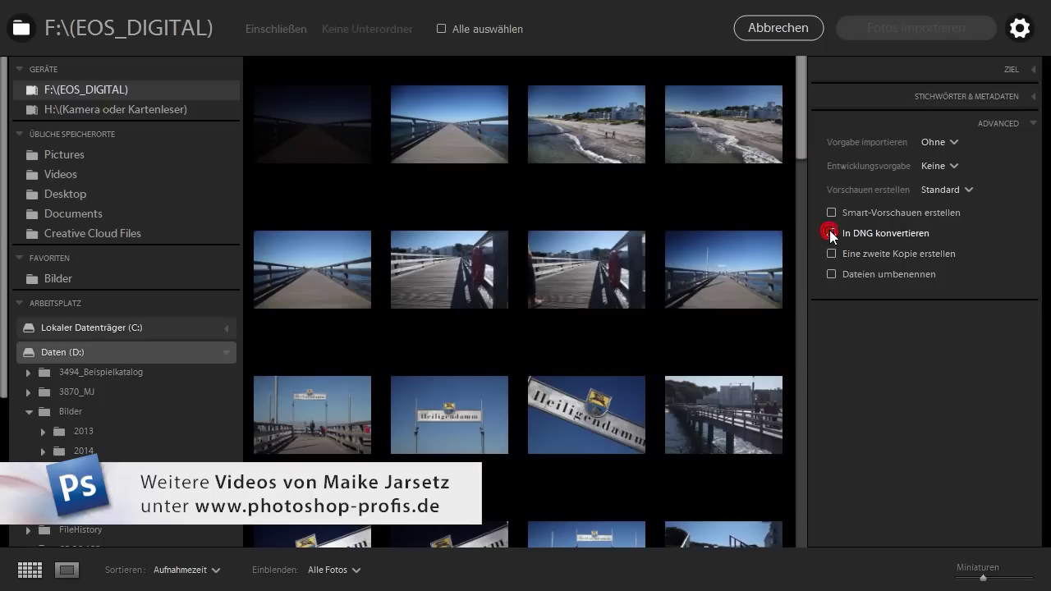
{"action": "left_click", "coordinate": [832, 273]}
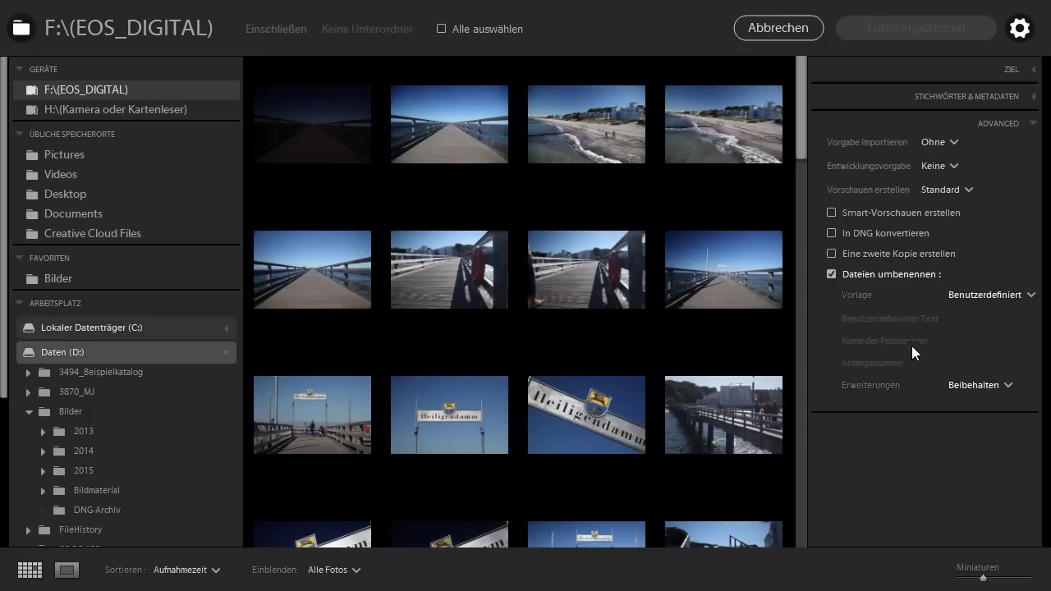
Open the filename template editor and delete the existing date-and-filename template
{"action": "left_click", "coordinate": [1030, 295]}
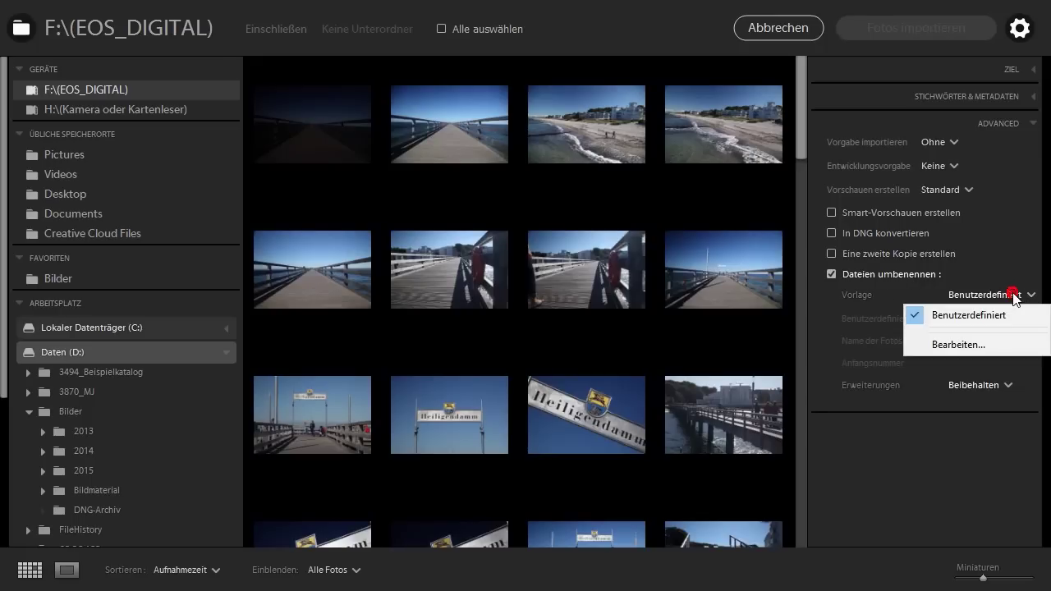
{"action": "left_click", "coordinate": [973, 346]}
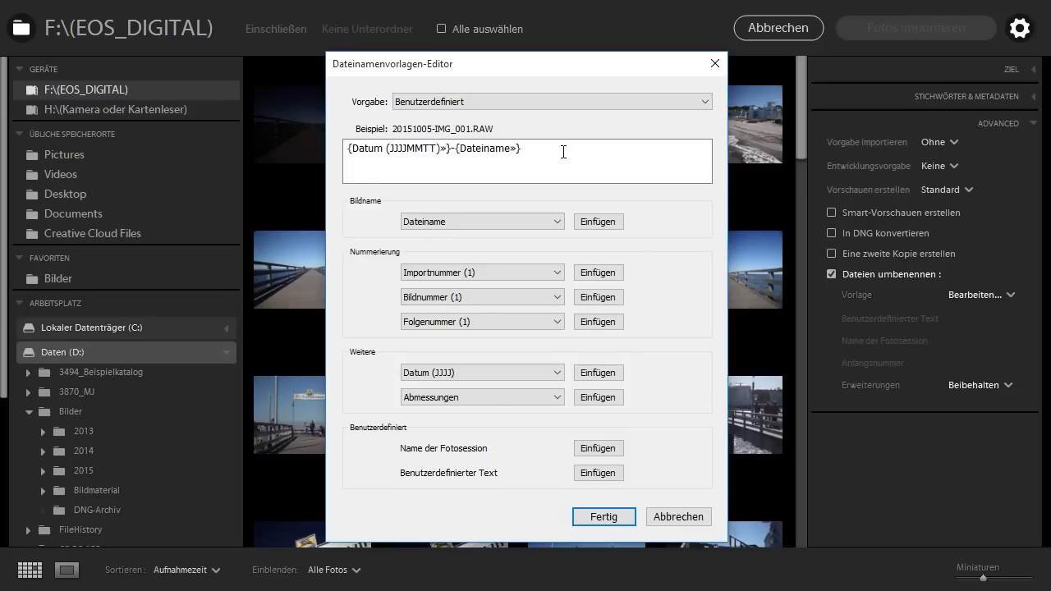
{"action": "left_click_drag", "start_coordinate": [564, 152], "coordinate": [141, 156]}
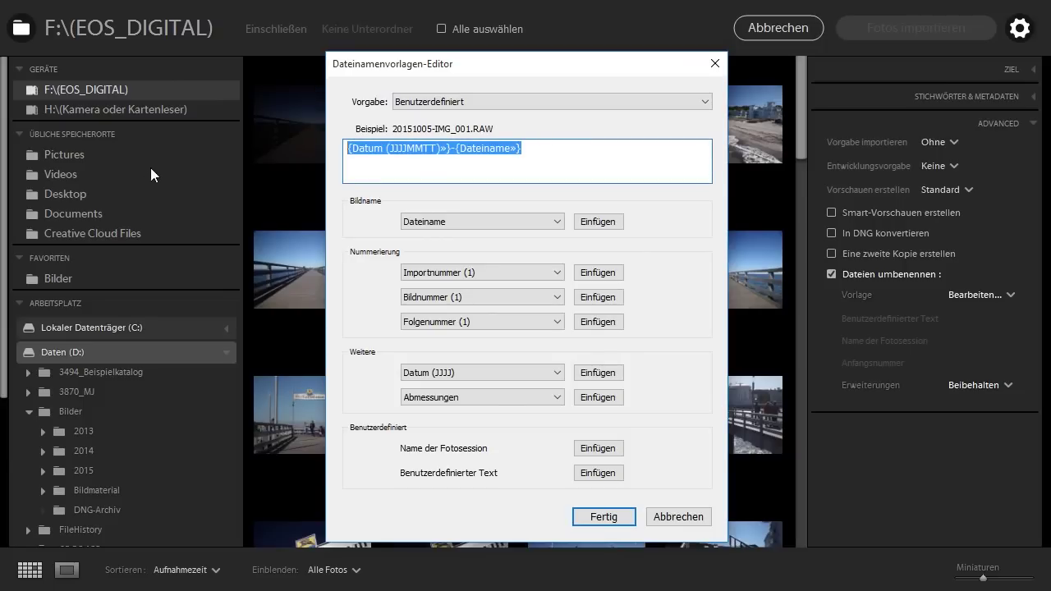
{"action": "key", "text": "Delete"}
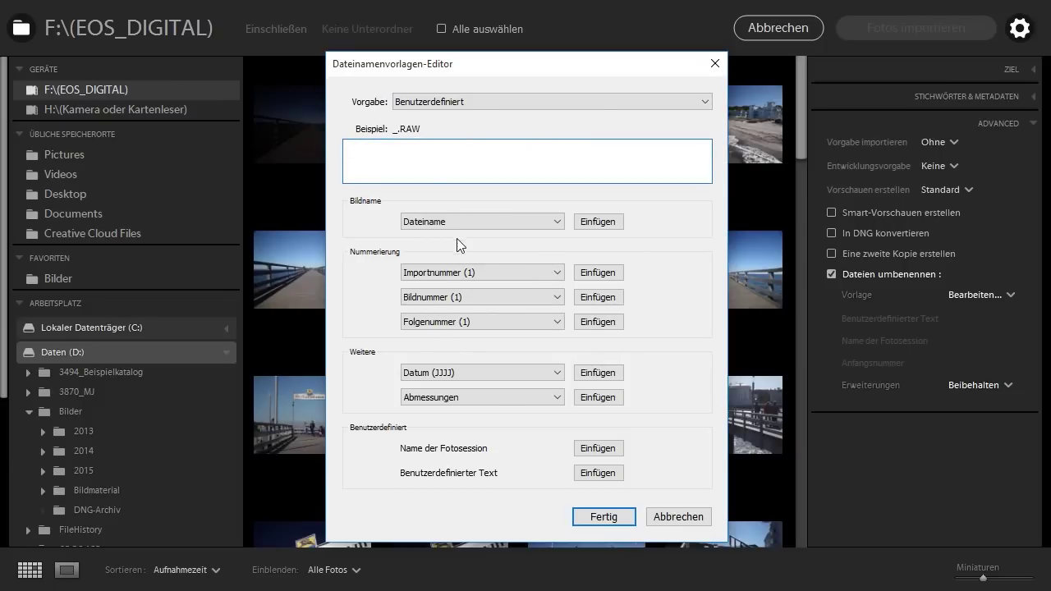
Build the template from Benutzerdefinierter Text, an underscore and Dateinamensuffix, then save it
{"action": "left_click", "coordinate": [523, 224]}
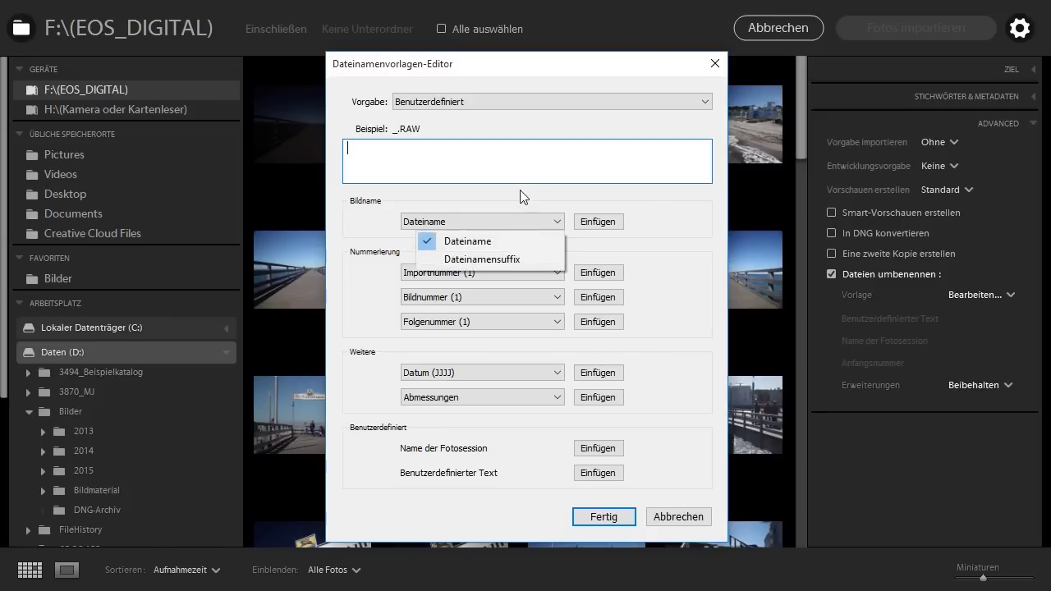
{"action": "left_click", "coordinate": [520, 189]}
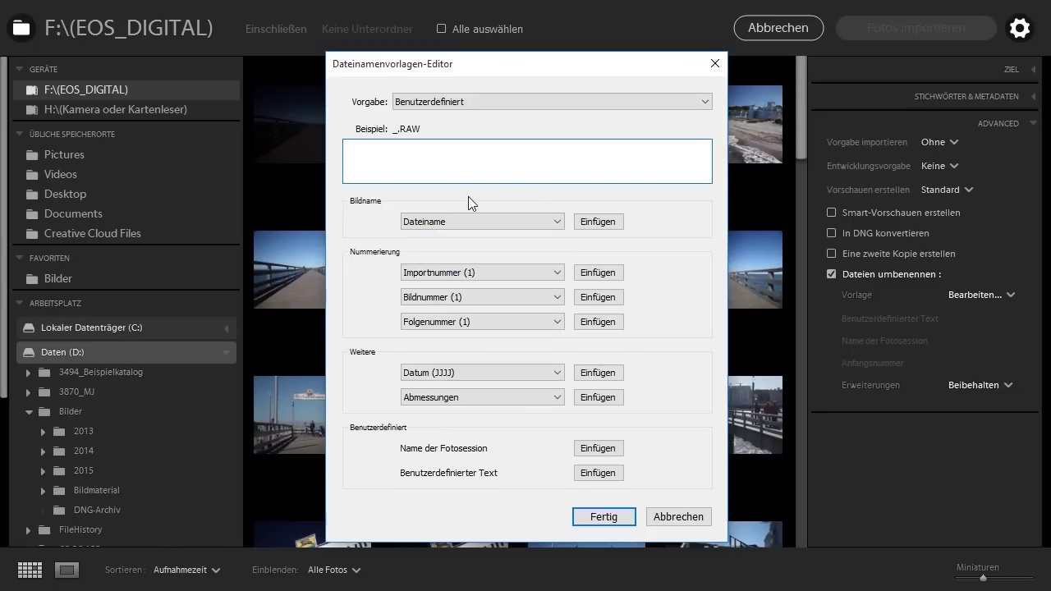
{"action": "left_click", "coordinate": [600, 474]}
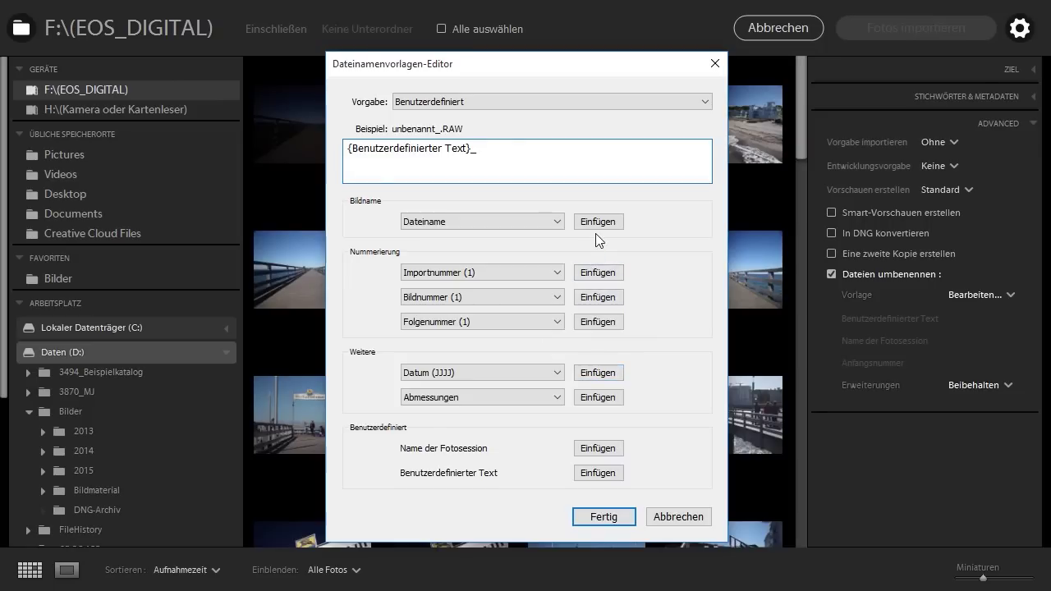
{"action": "left_click", "coordinate": [558, 221]}
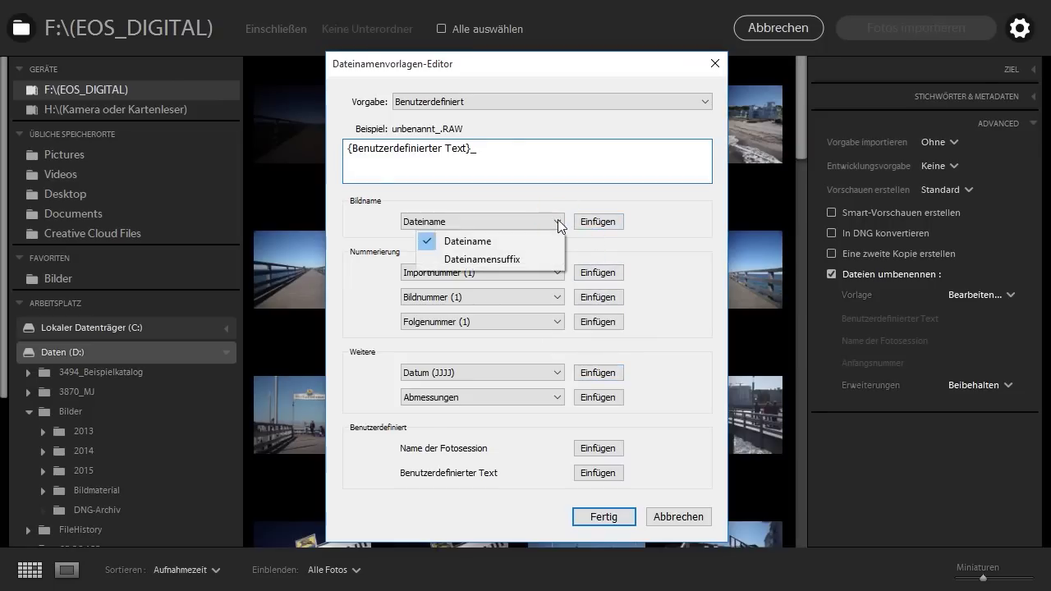
{"action": "left_click", "coordinate": [506, 259]}
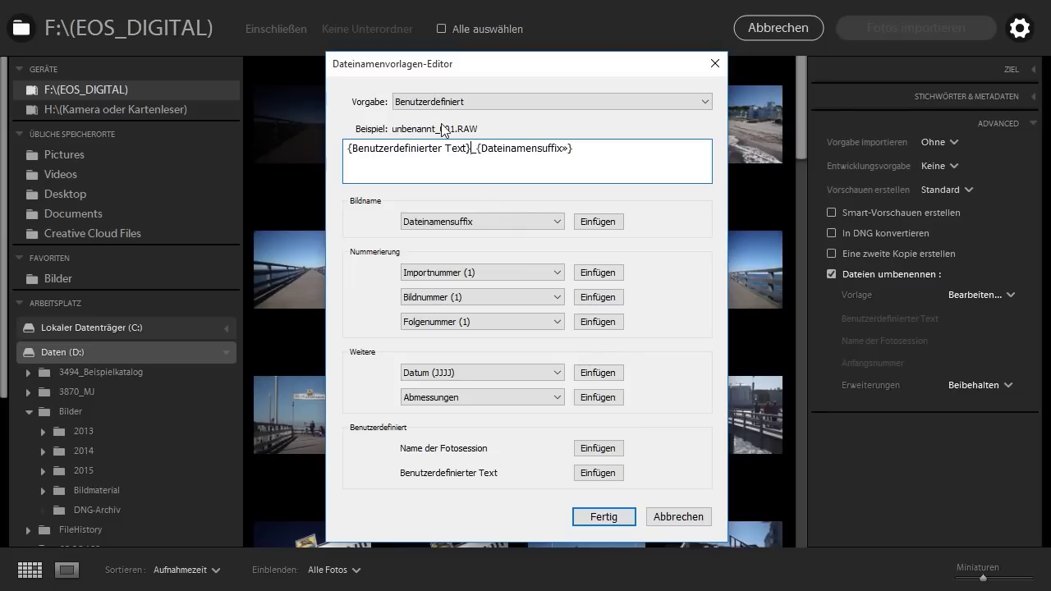
{"action": "left_click", "coordinate": [605, 518]}
Enter 'Heiligendamm' as the custom rename text and leave extensions unchanged (Beibehalten)
{"action": "left_click", "coordinate": [1007, 320]}
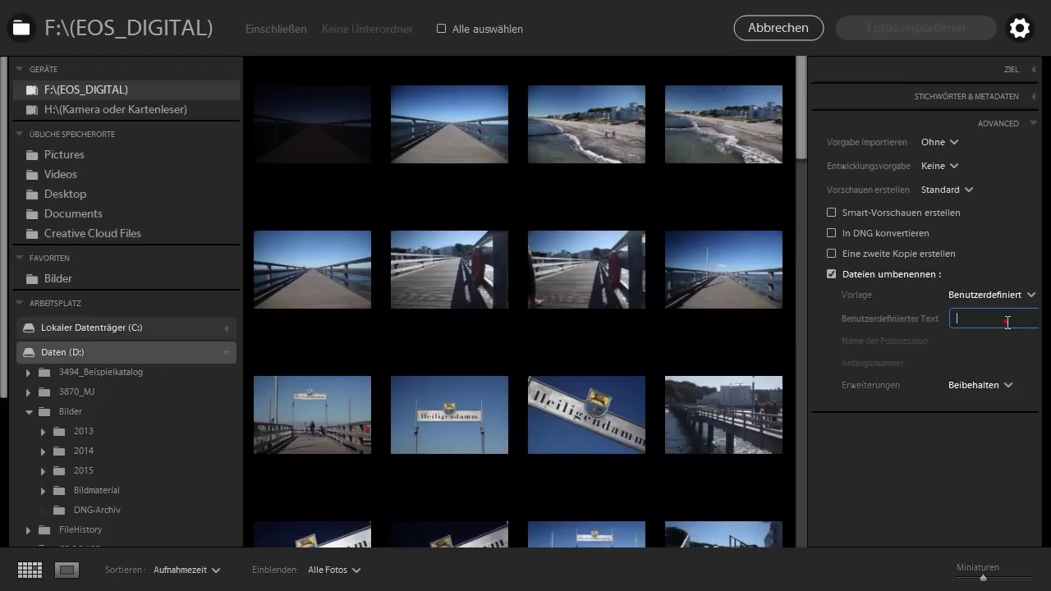
{"action": "type", "text": "Heiligendamm"}
{"action": "left_click", "coordinate": [1008, 386]}
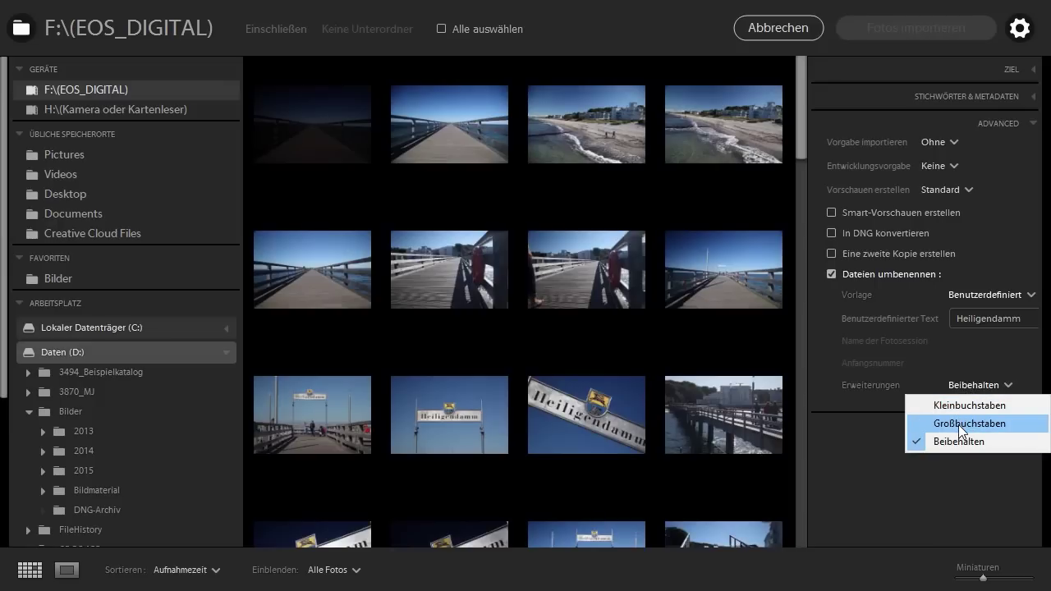
{"action": "left_click", "coordinate": [851, 473]}
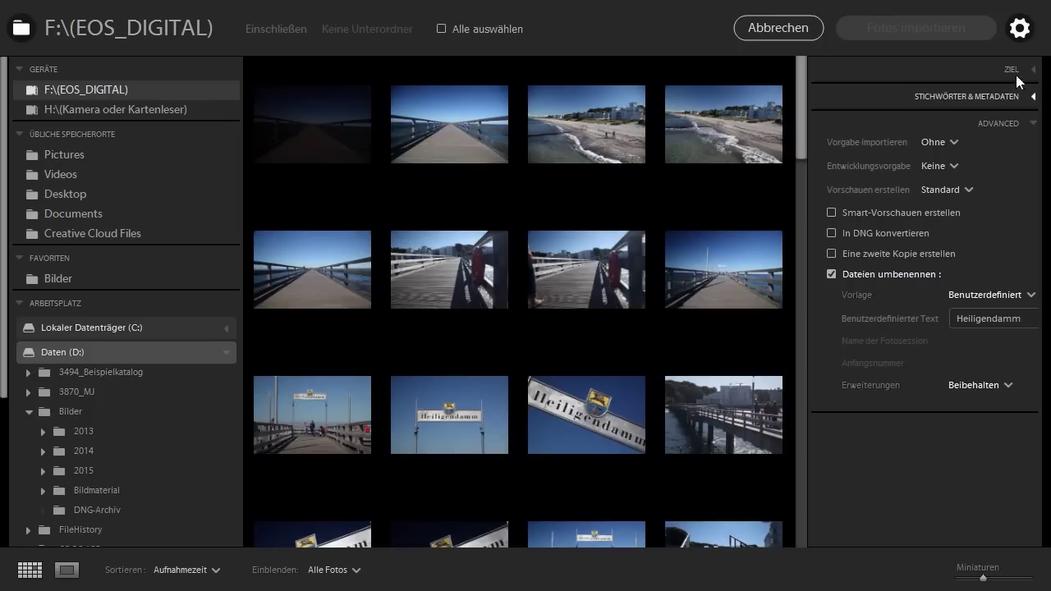
Expand the Ziel and Stichwörter & Metadaten panels and check all 64 photos
{"action": "left_click", "coordinate": [1022, 32]}
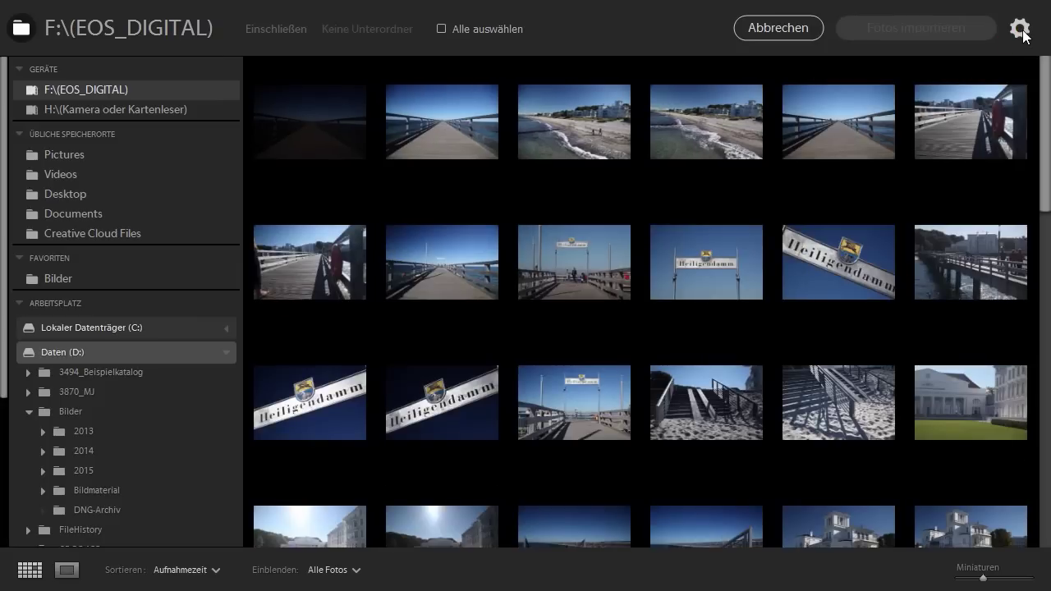
{"action": "left_click", "coordinate": [1021, 31]}
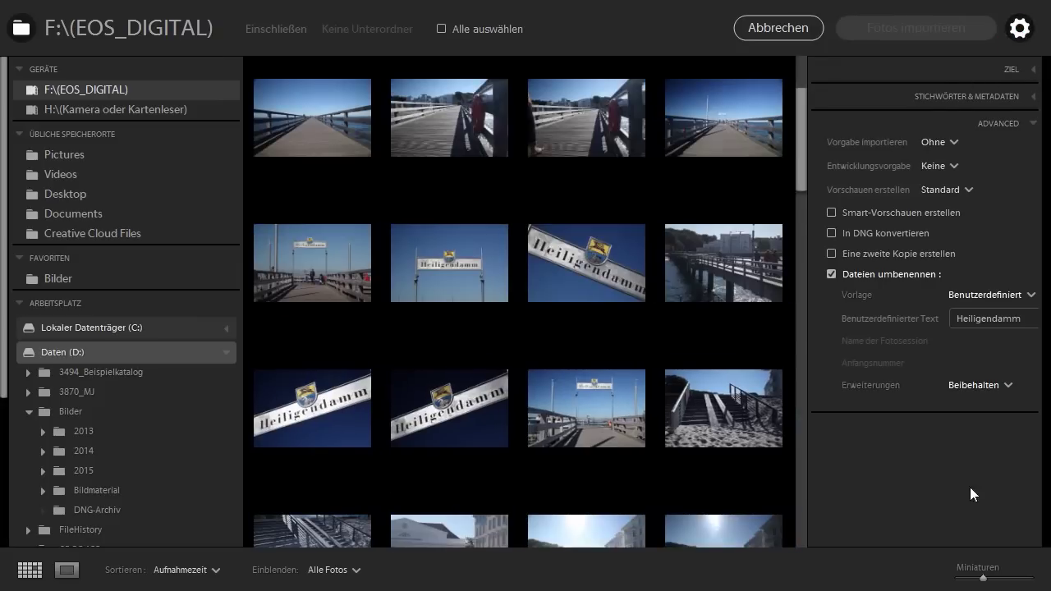
{"action": "left_click", "coordinate": [1031, 97]}
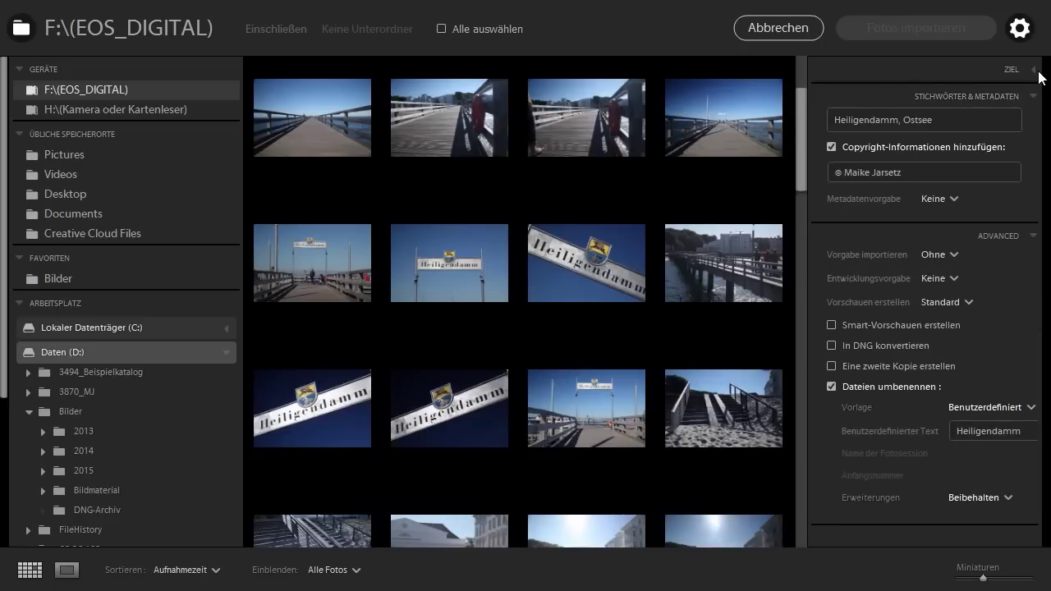
{"action": "left_click", "coordinate": [1034, 71]}
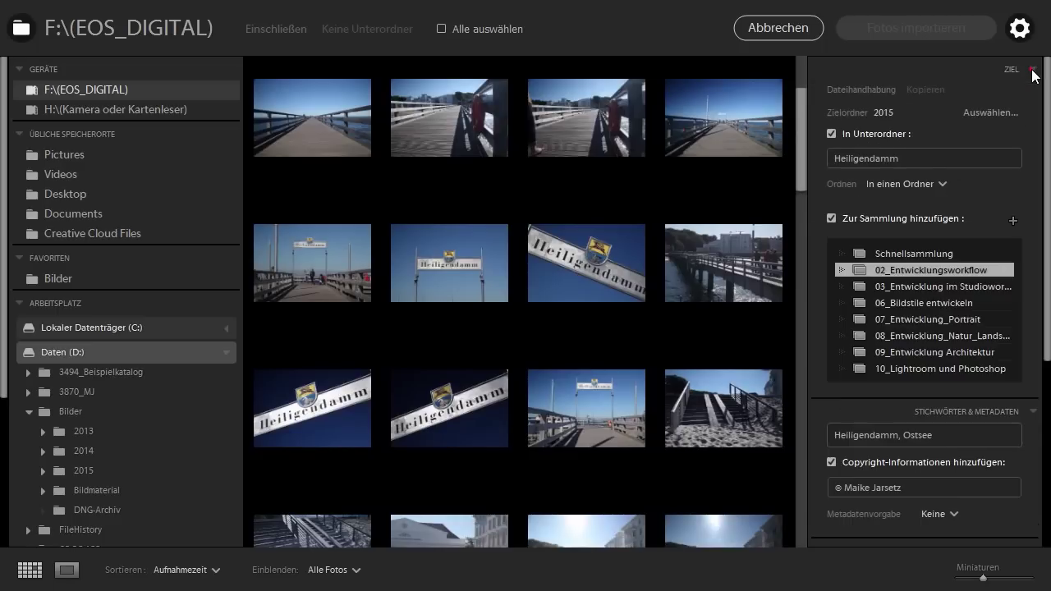
{"action": "left_click", "coordinate": [316, 134]}
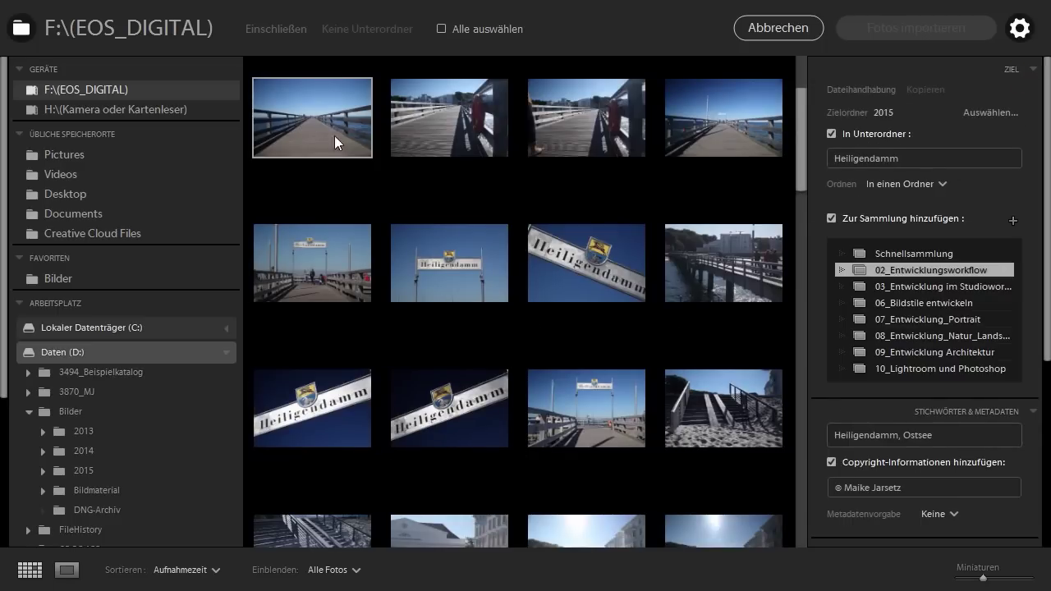
{"action": "left_click", "coordinate": [462, 31]}
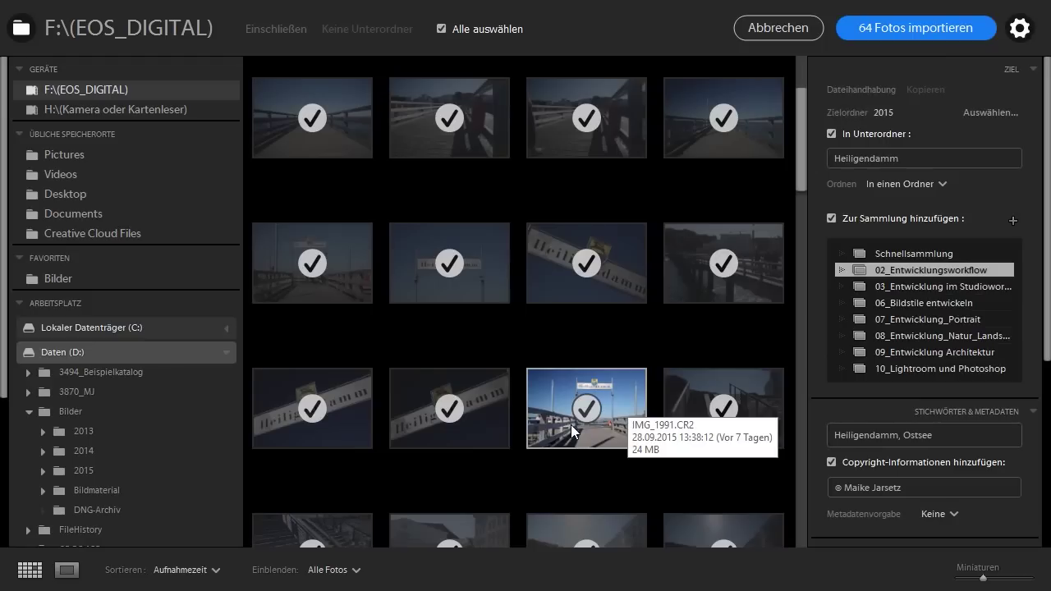
Import the 64 photos into the Heiligendamm folder while Standard previews build
{"action": "left_click", "coordinate": [907, 36]}
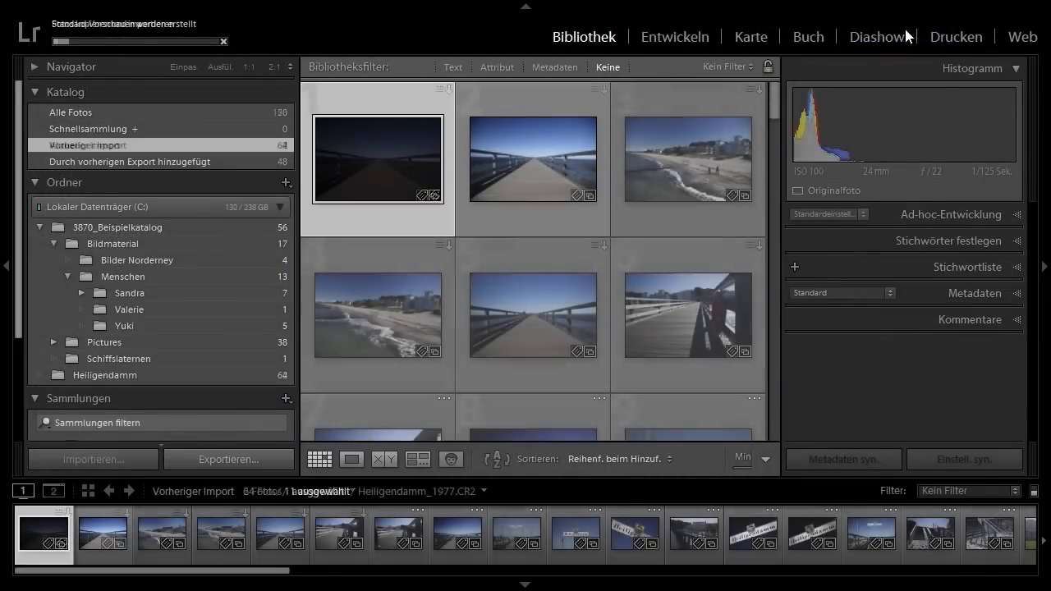
{"action": "mouse_move", "coordinate": [772, 110]}
{"action": "left_mouse_down"}
{"action": "mouse_move", "coordinate": [766, 237]}
{"action": "mouse_move", "coordinate": [738, 333]}
{"action": "mouse_move", "coordinate": [715, 276]}
{"action": "left_mouse_up"}
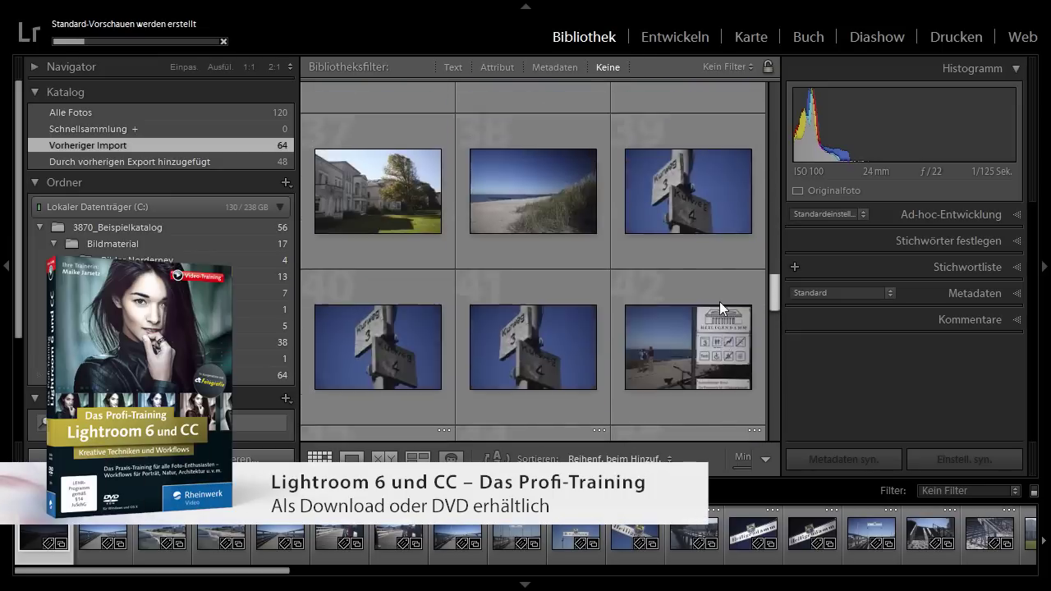